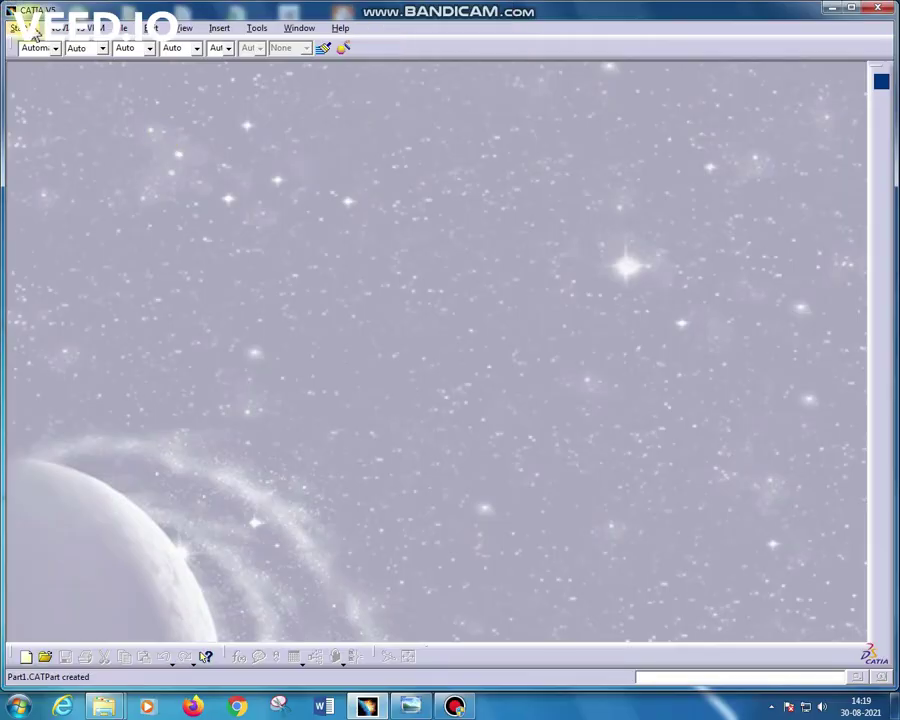
- Create a new Part Design part named 'Pin 1' after checking the shaft drawing
left_click(17, 29)
mouse_move(60, 62)
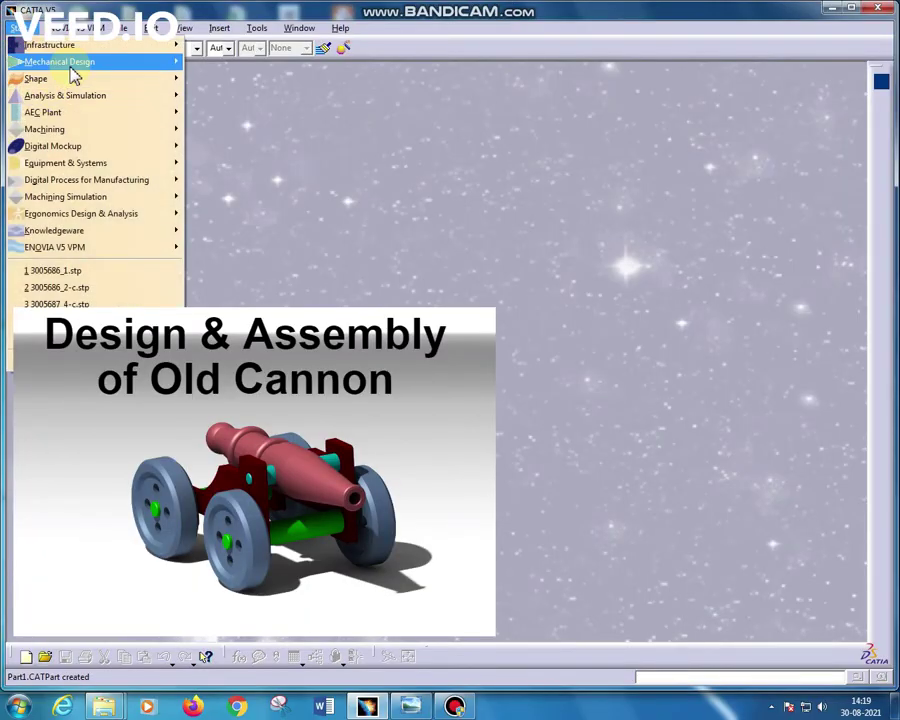
left_click(205, 61)
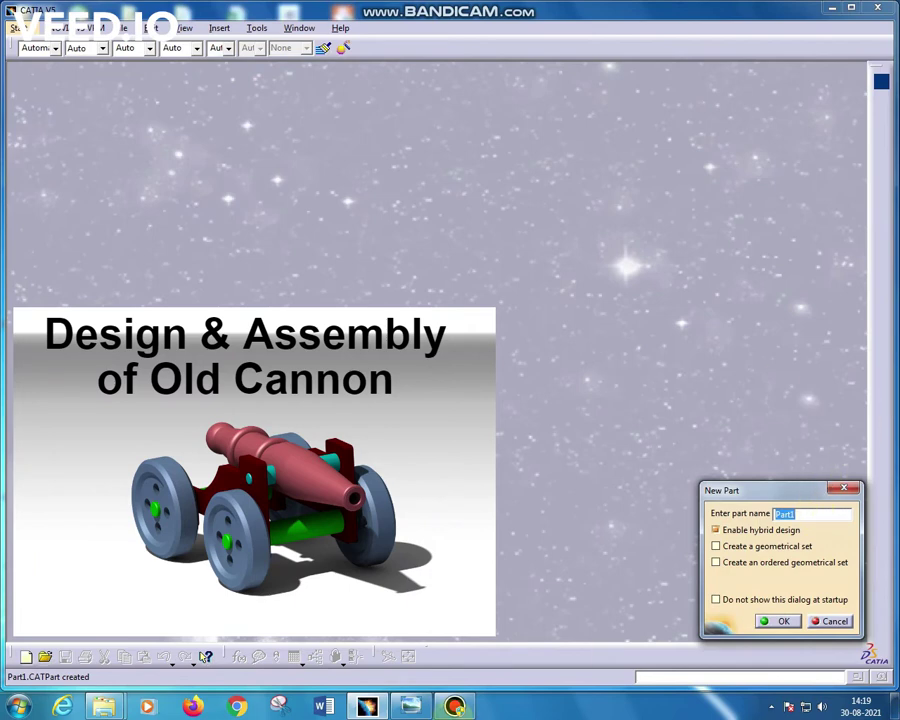
left_click(427, 708)
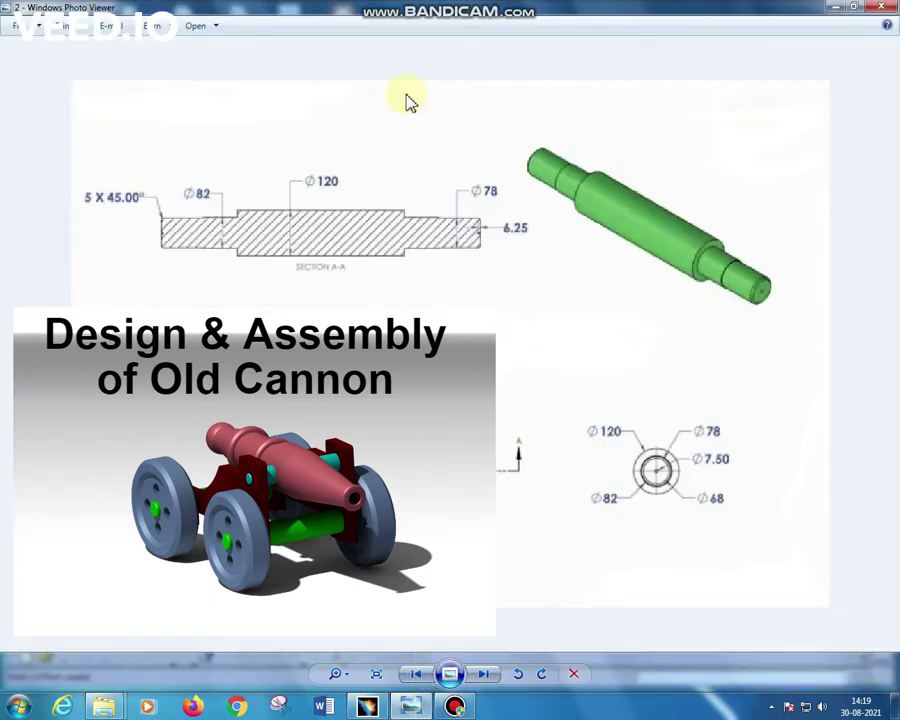
left_click(837, 12)
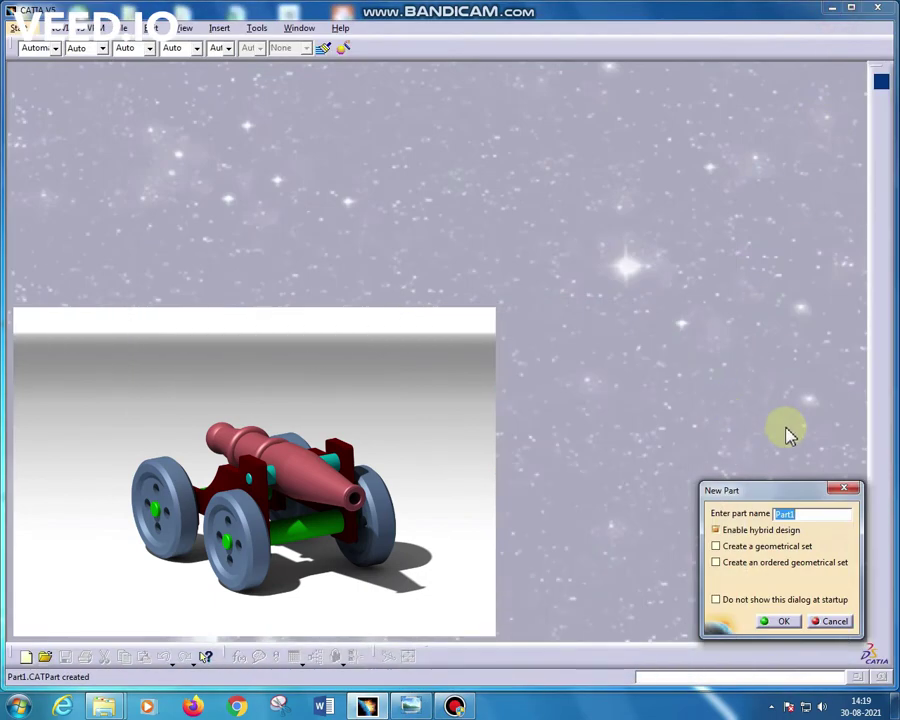
type("Pin 1")
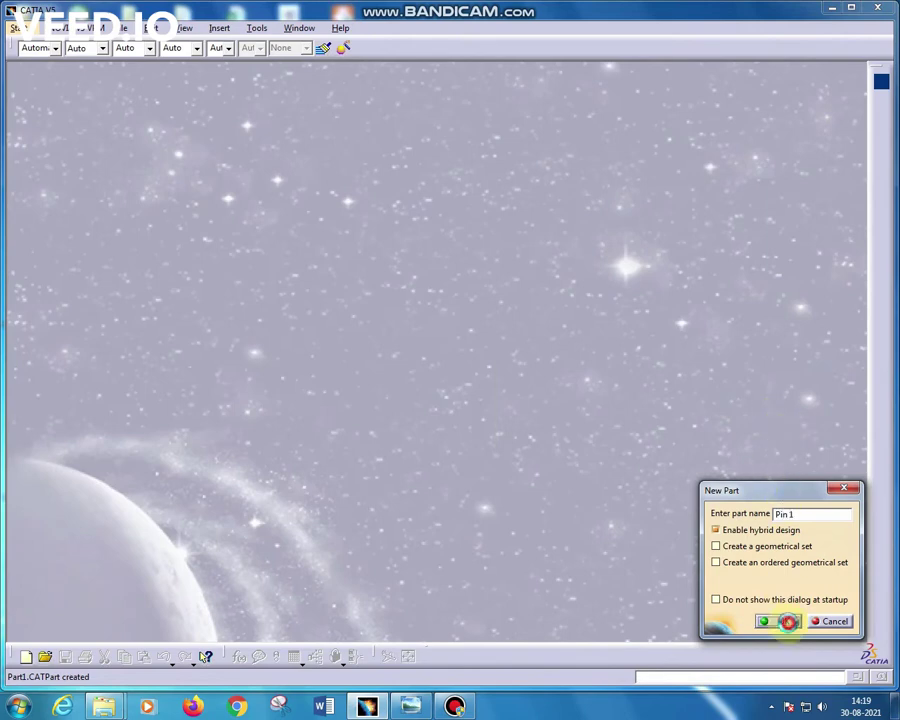
left_click(789, 621)
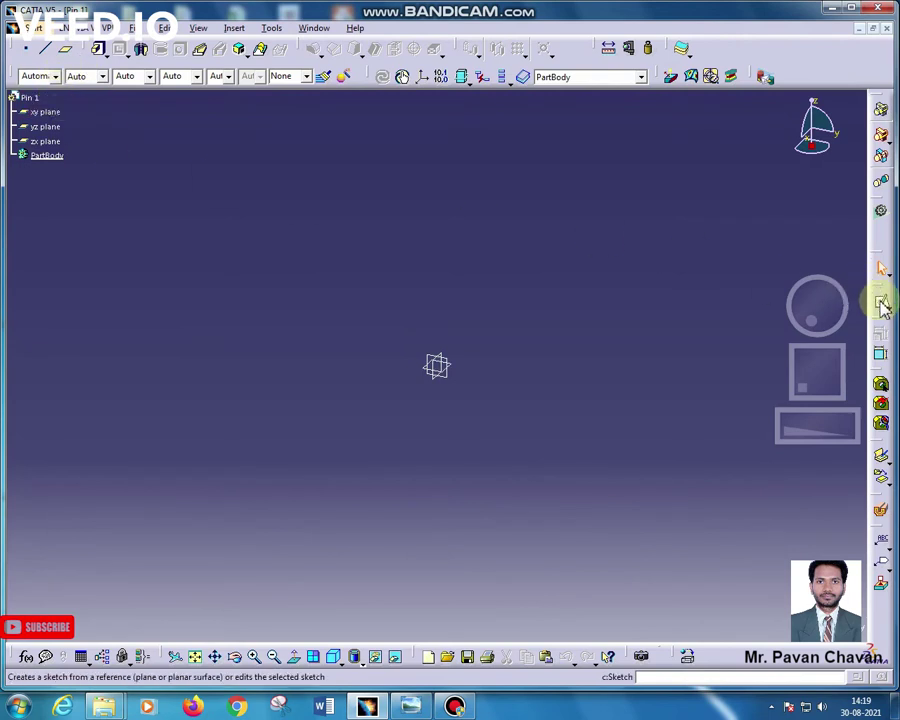
- Open a sketch on a reference plane, glancing at the shaft drawing in Photo Viewer
left_click(882, 305)
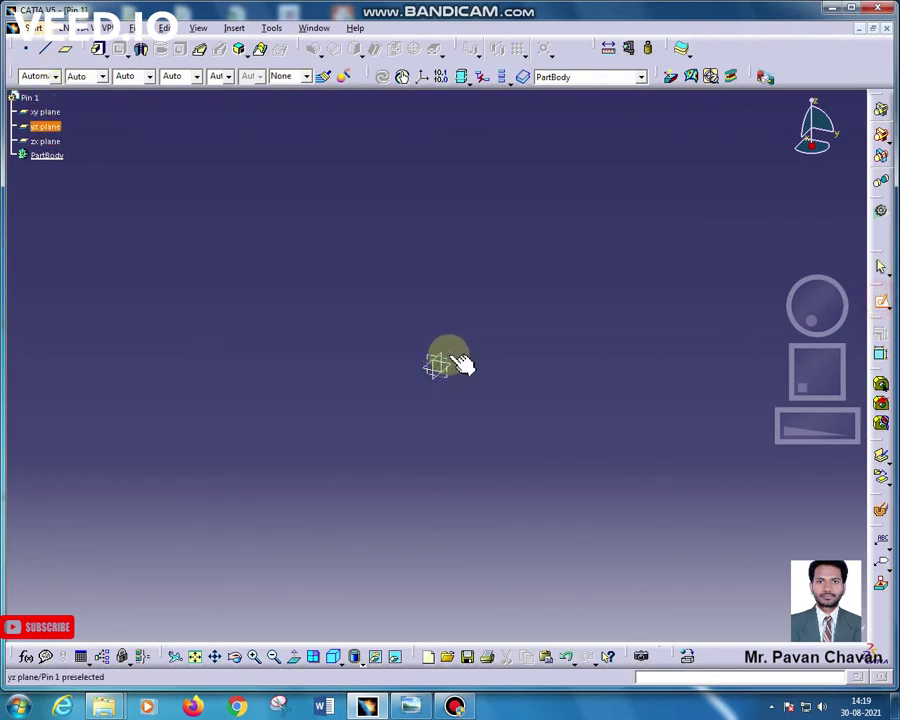
left_click(436, 354)
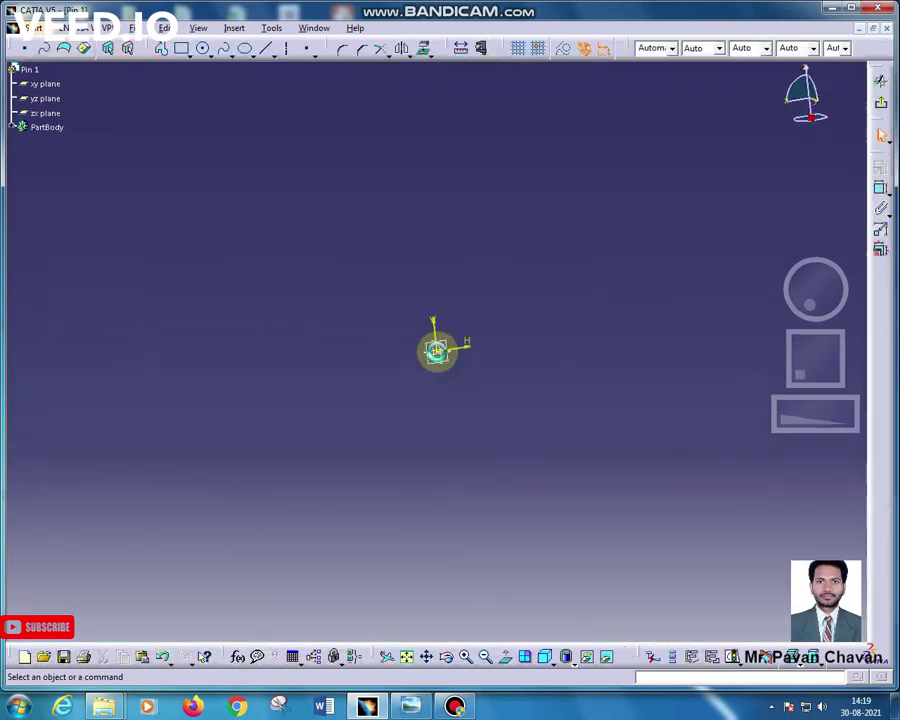
left_click(409, 708)
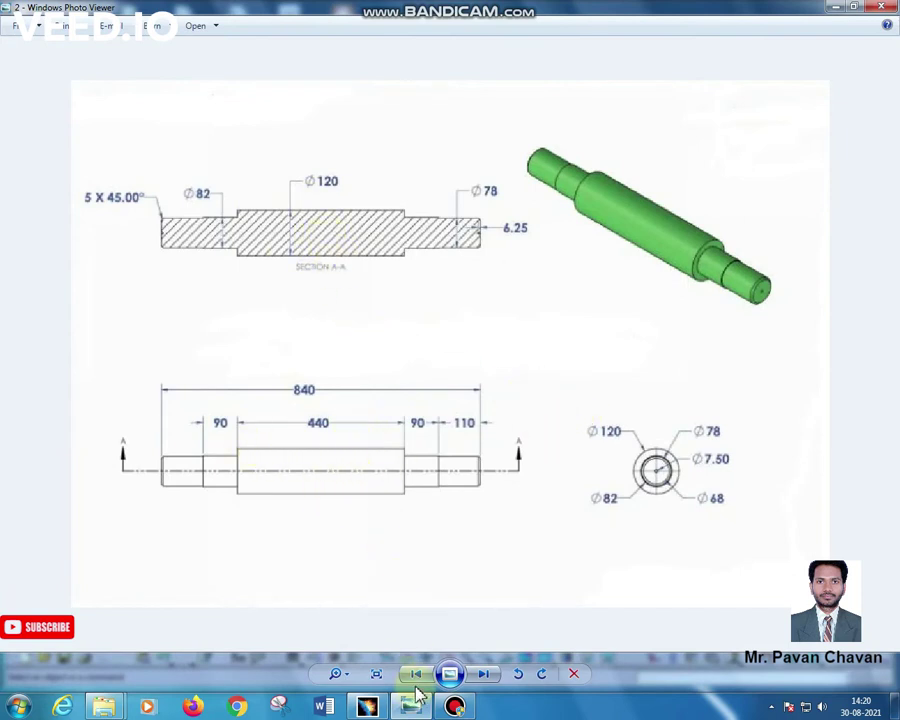
left_click(367, 707)
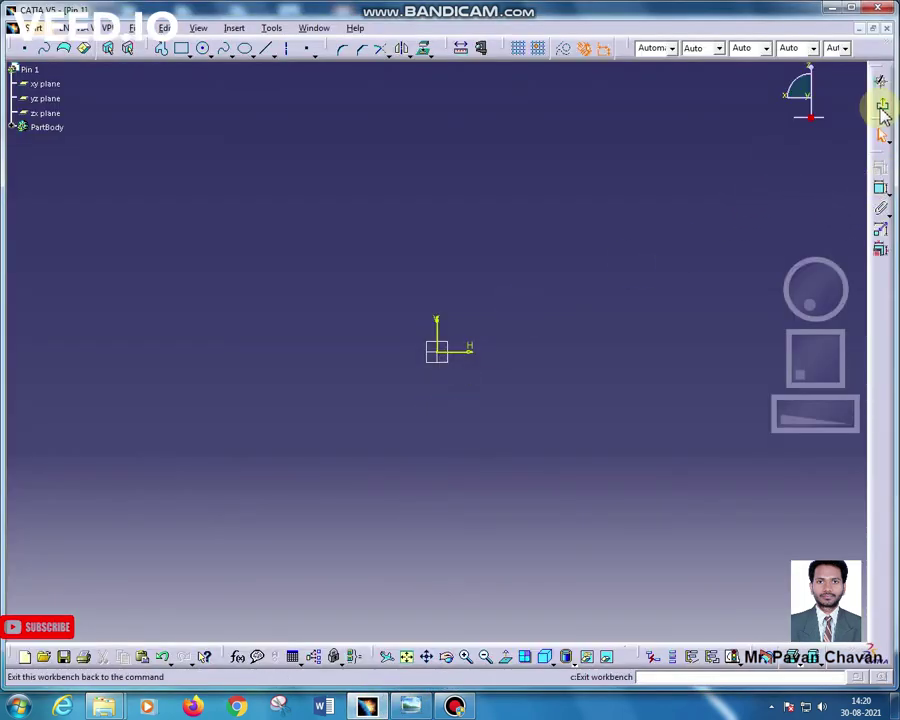
- Sketch a Ø120 circle centred on the origin, constrain its diameter, and exit the sketch
left_click(205, 50)
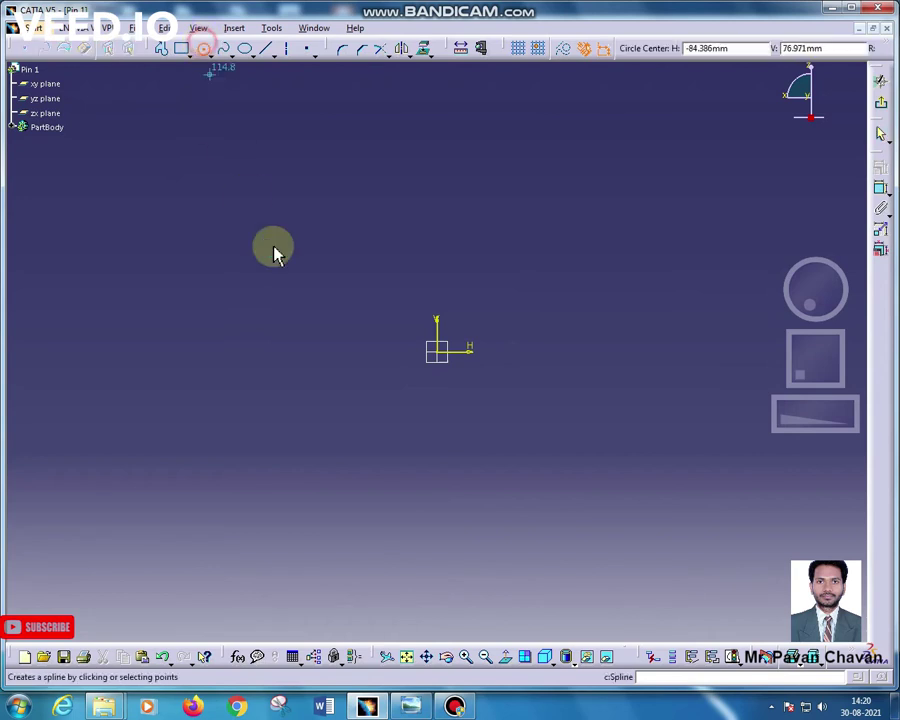
left_click(437, 351)
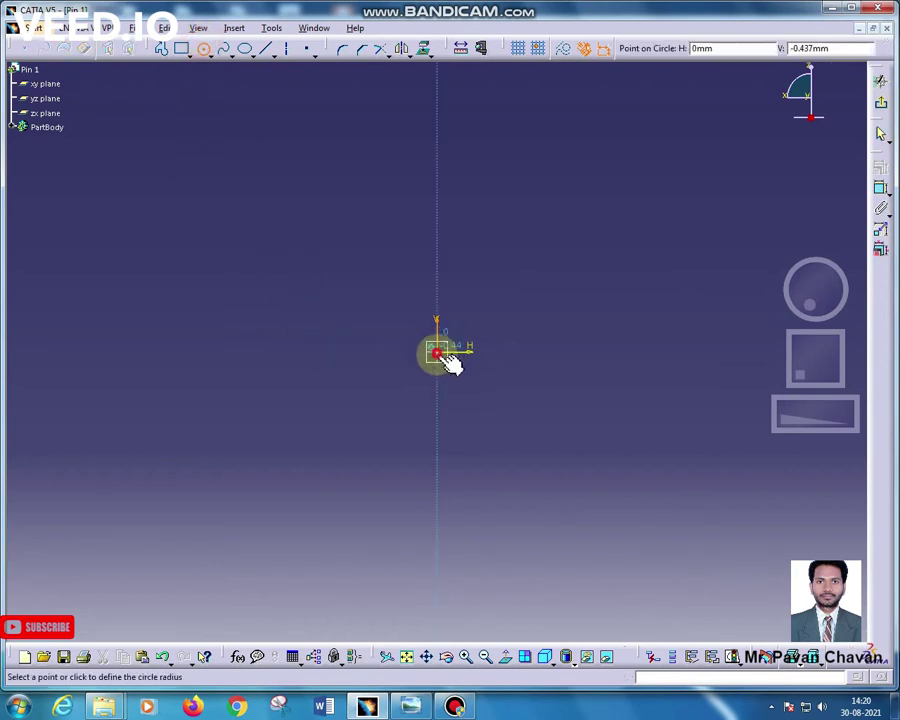
left_click(496, 404)
left_click(880, 190)
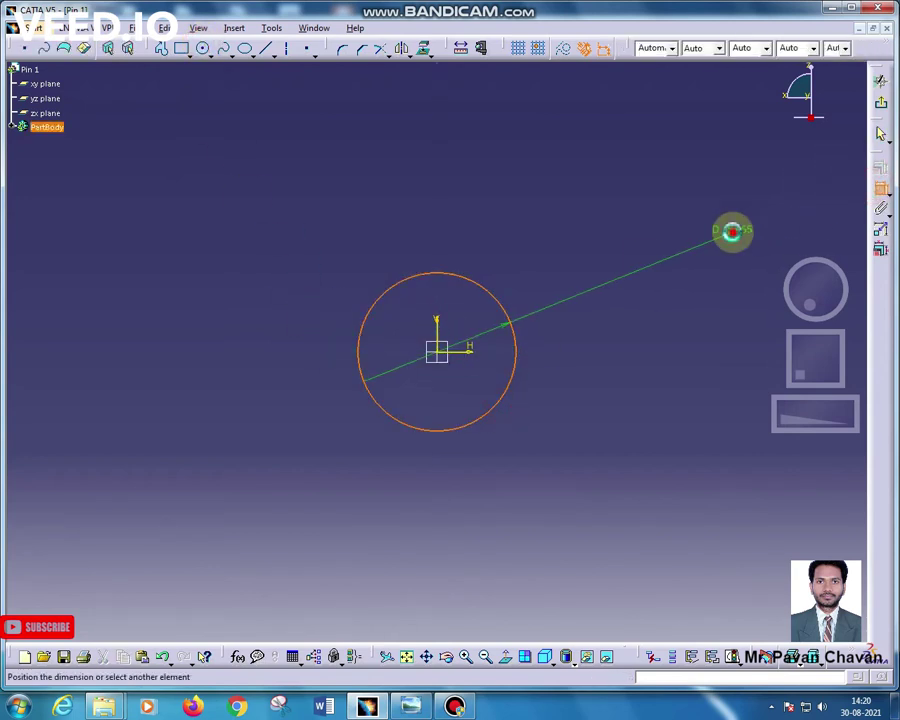
left_click(732, 236)
double_click(732, 232)
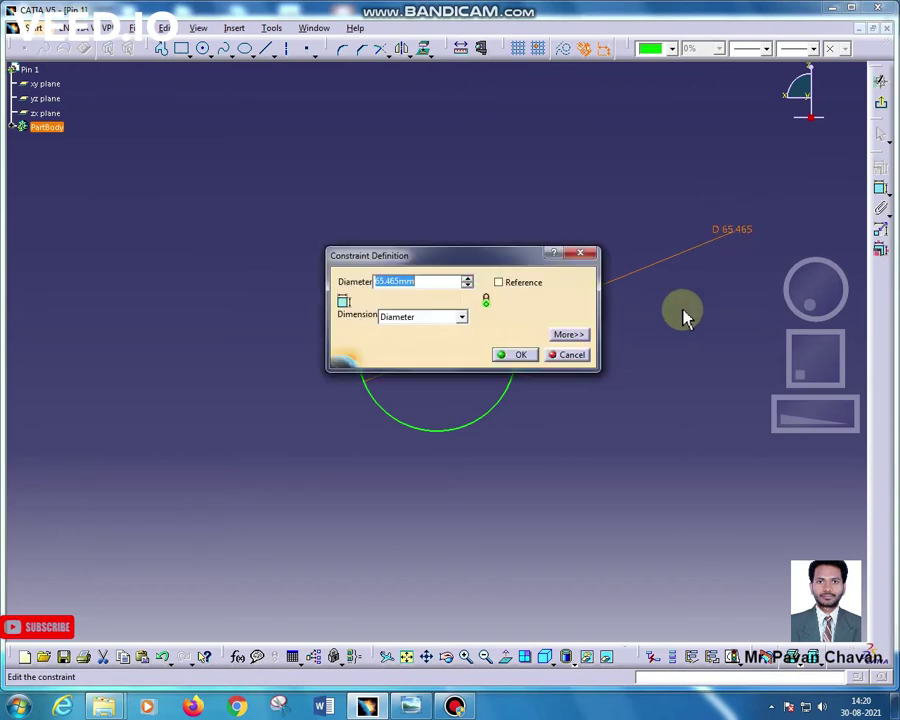
type("120")
key("Return")
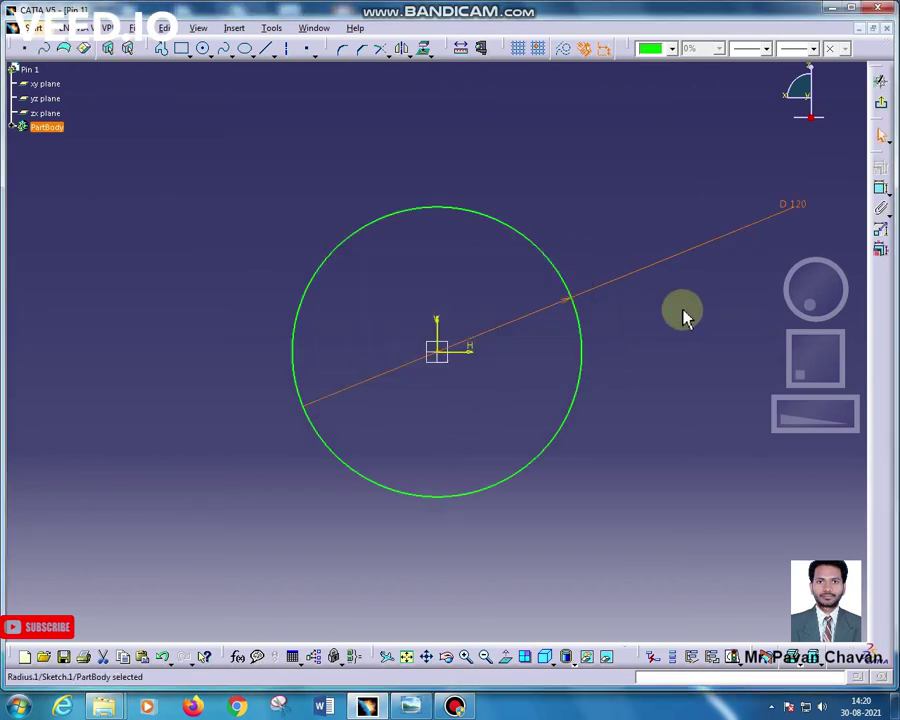
middle_click_drag(647, 336, 729, 316)
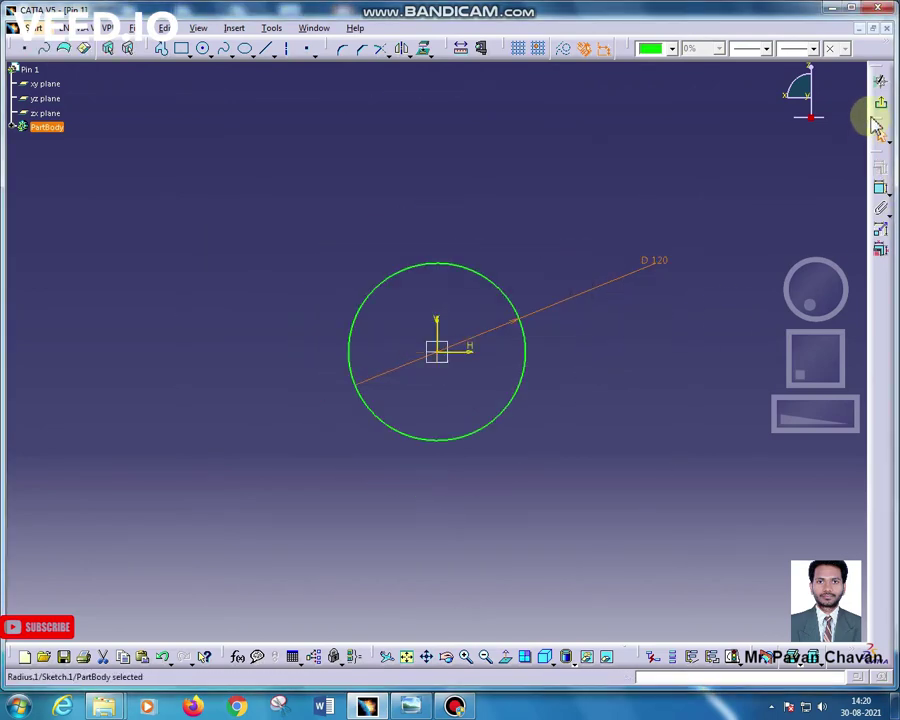
left_click(874, 118)
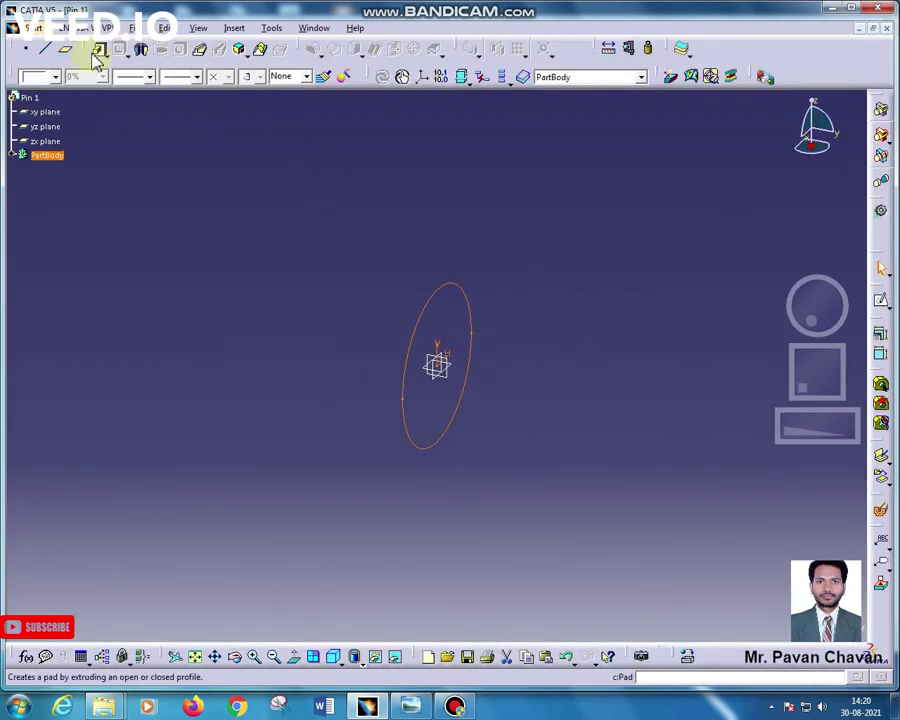
- Pad the Ø120 circle to 440 mm total length using mirrored extent (440/2 each way)
left_click(99, 52)
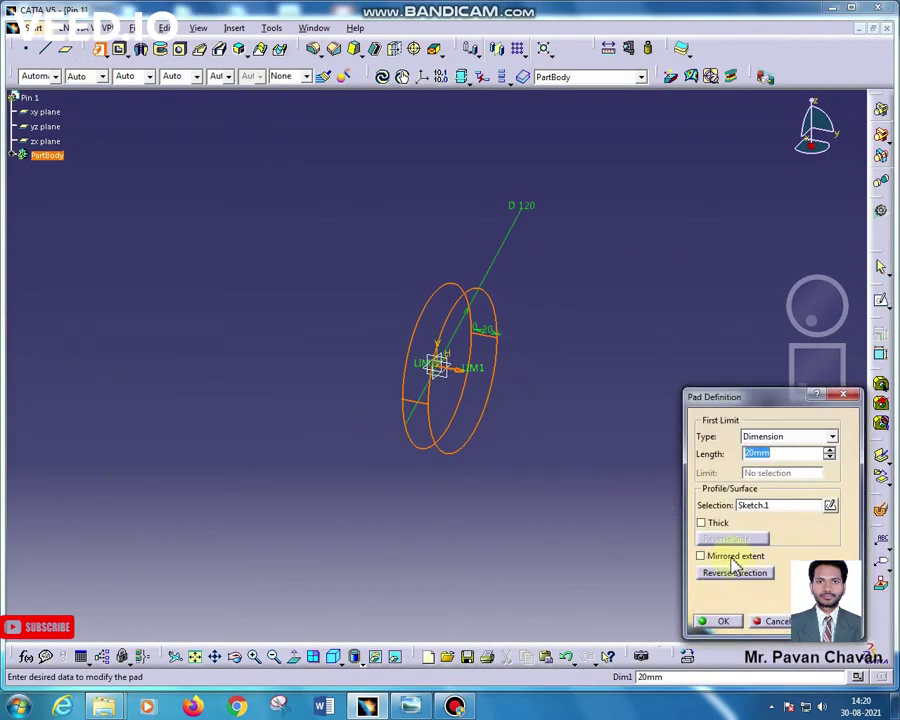
left_click(730, 556)
double_click(782, 455)
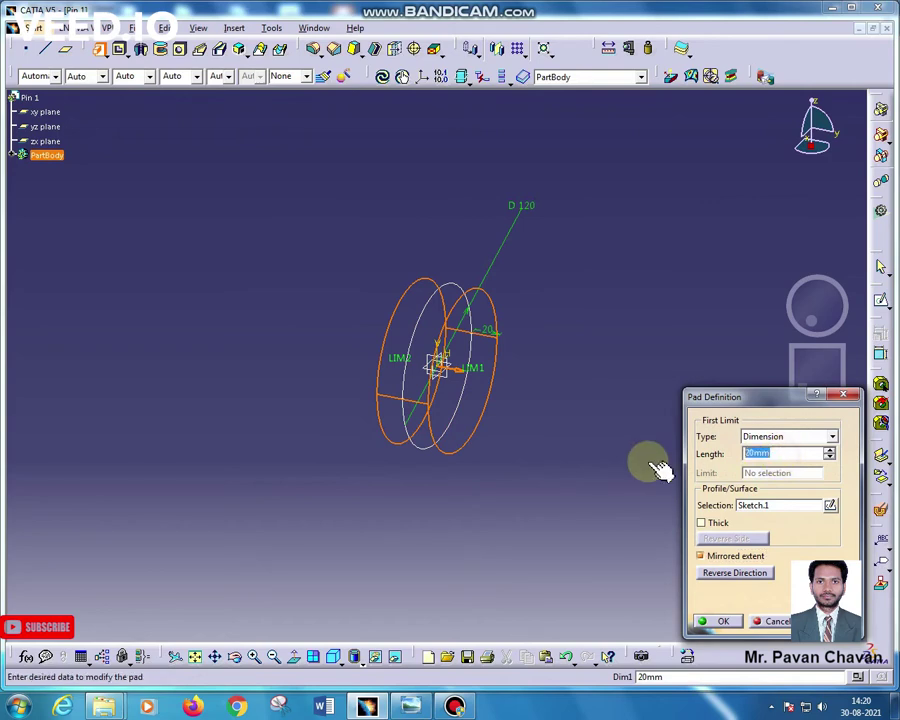
type("440/2")
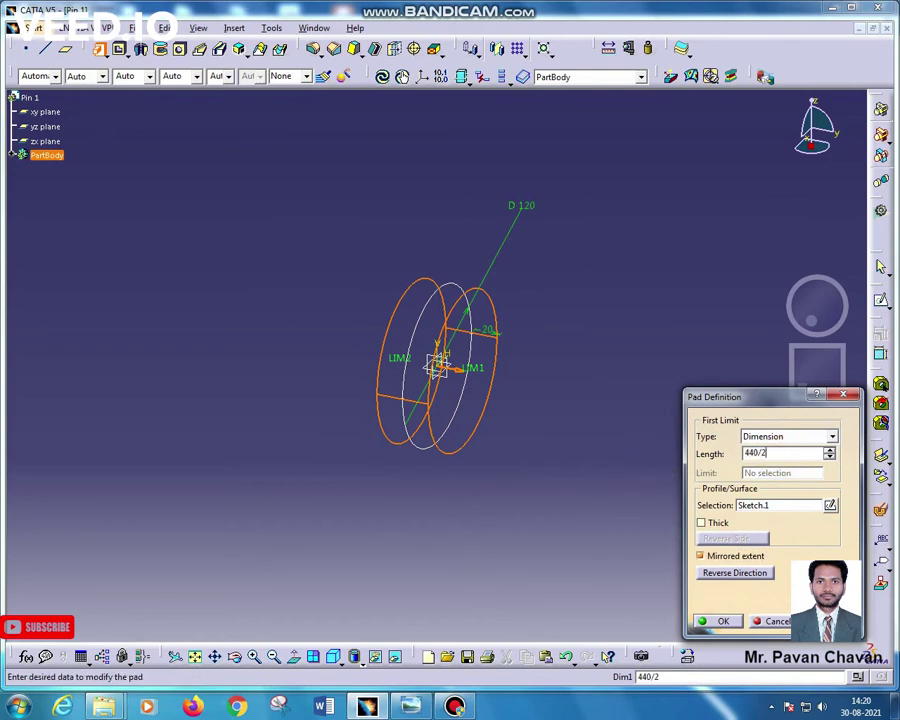
key("Return")
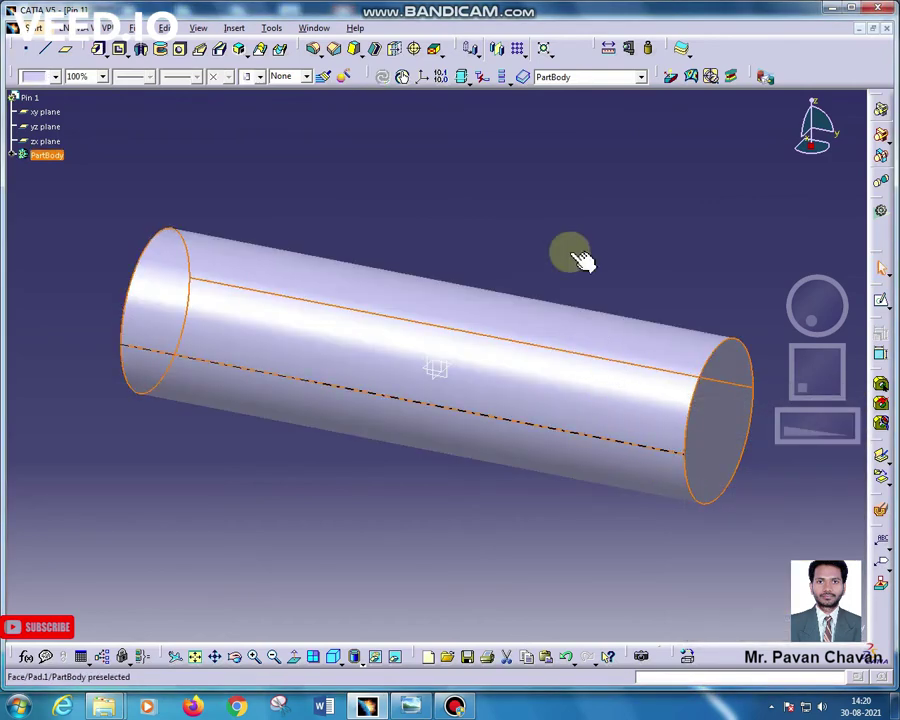
middle_click_drag(572, 255, 561, 281)
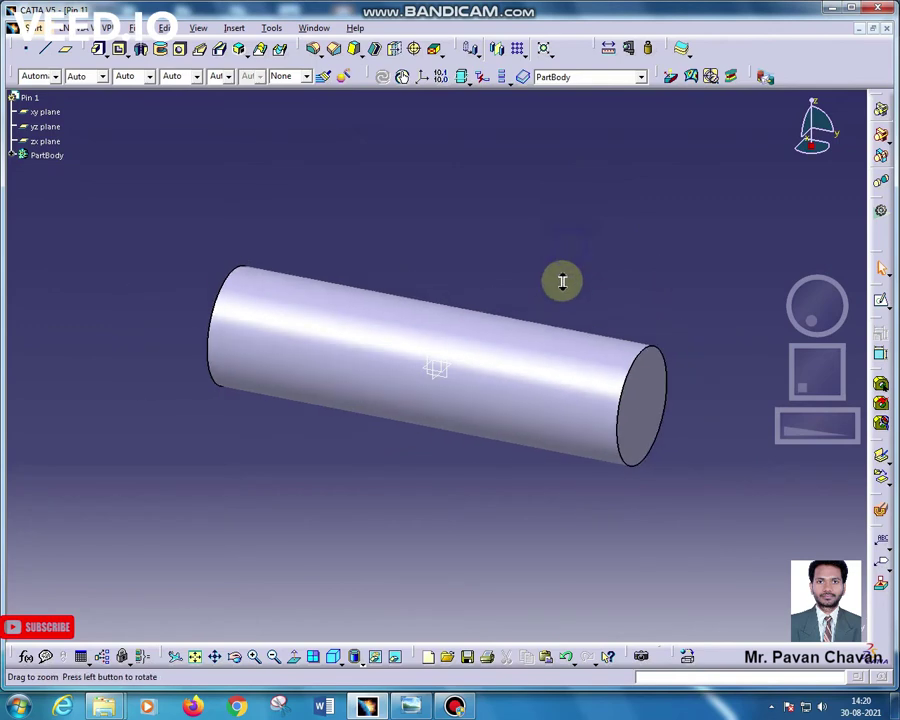
- Measure between the cylinder's two end edges to confirm 440 mm, closing without keeping it
left_click(608, 48)
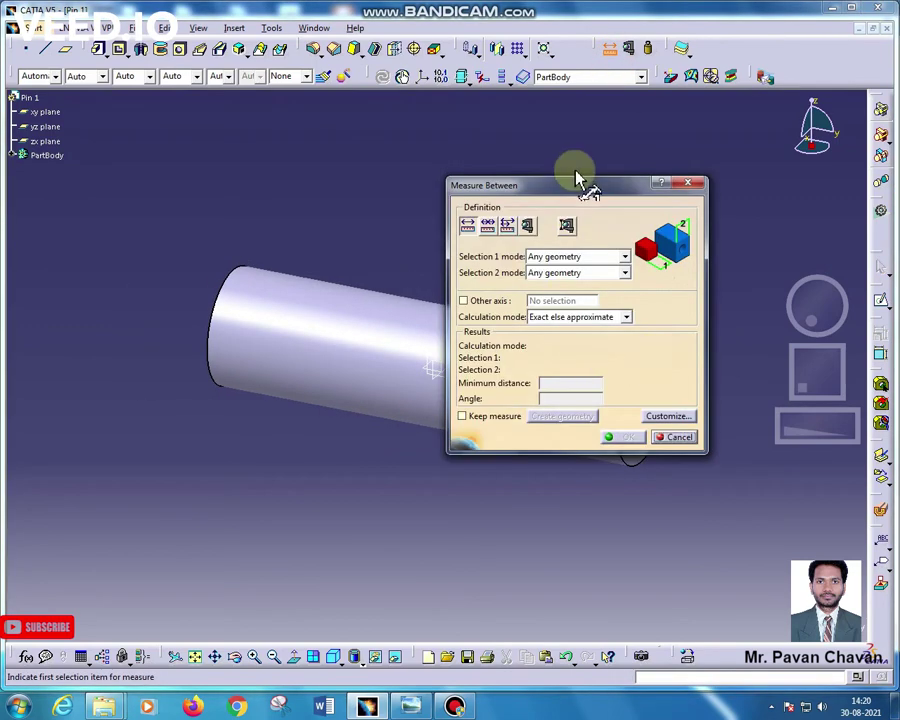
left_click_drag(578, 180, 218, 409)
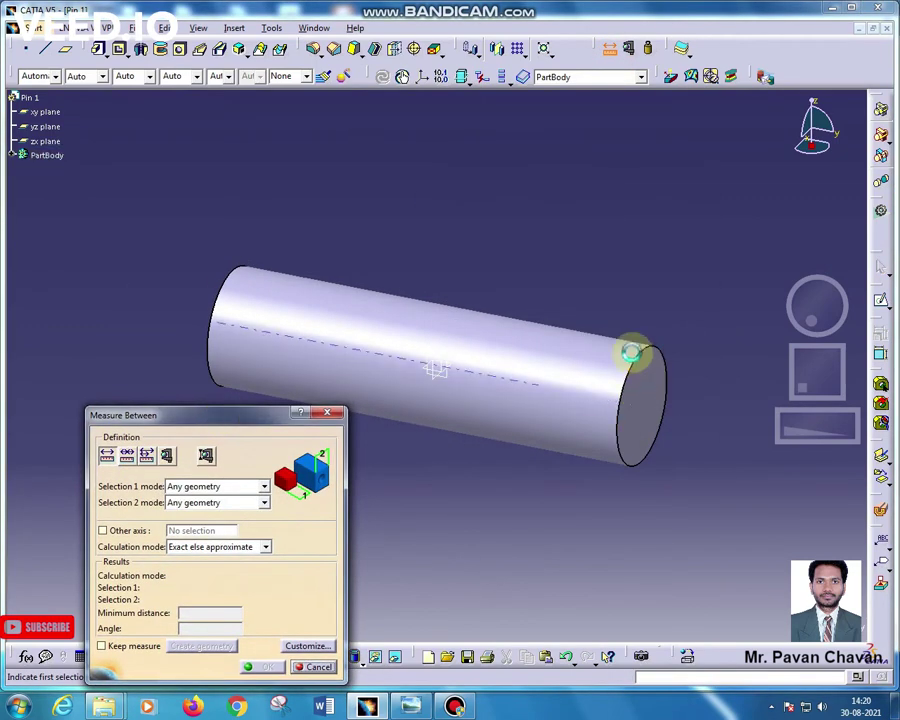
left_click(642, 362)
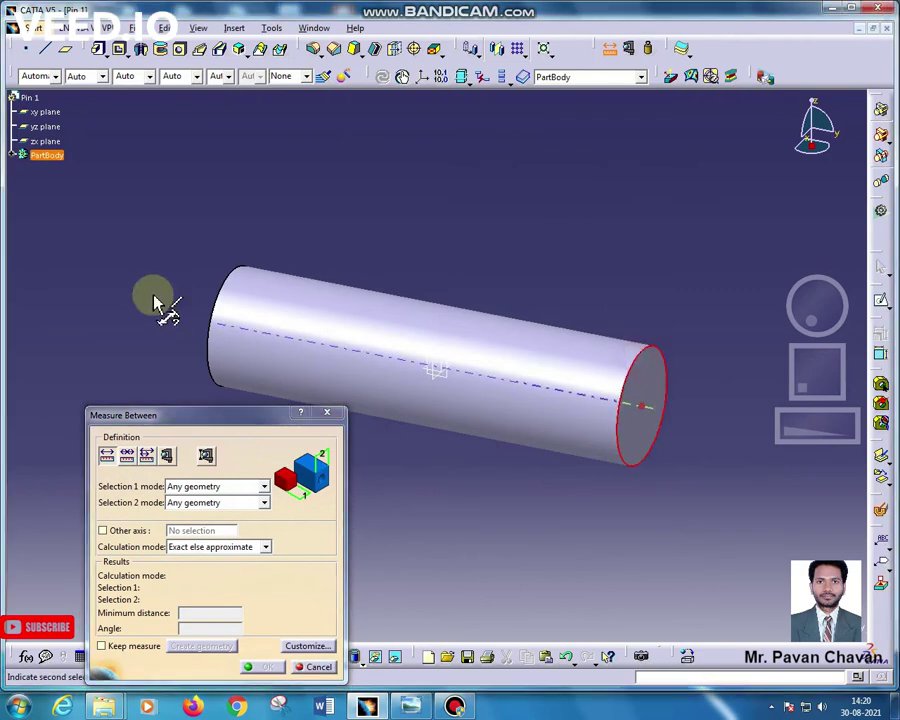
left_click(228, 292)
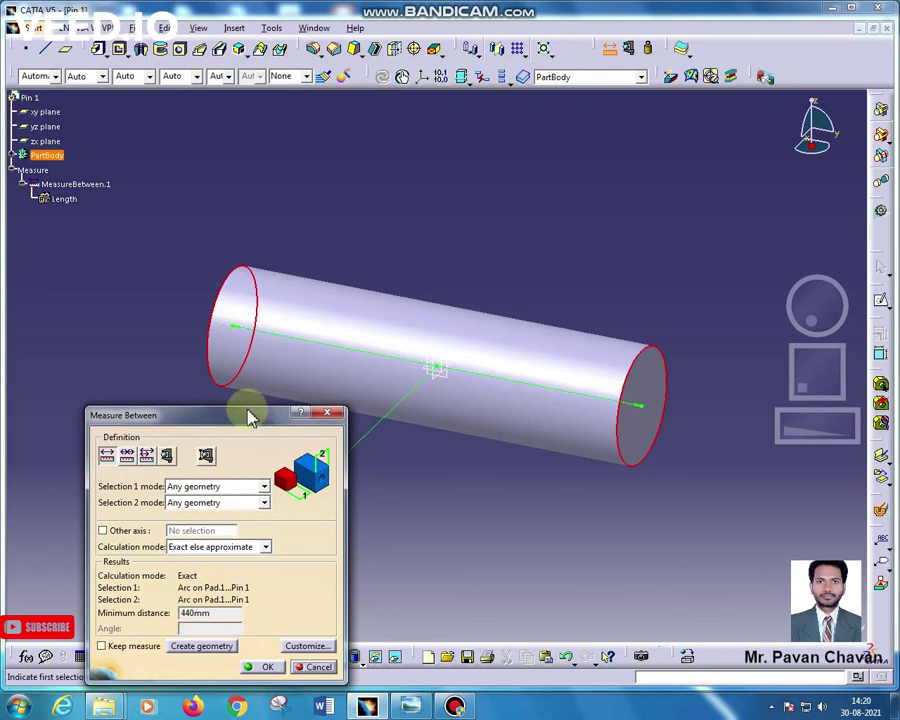
left_click_drag(248, 412, 536, 135)
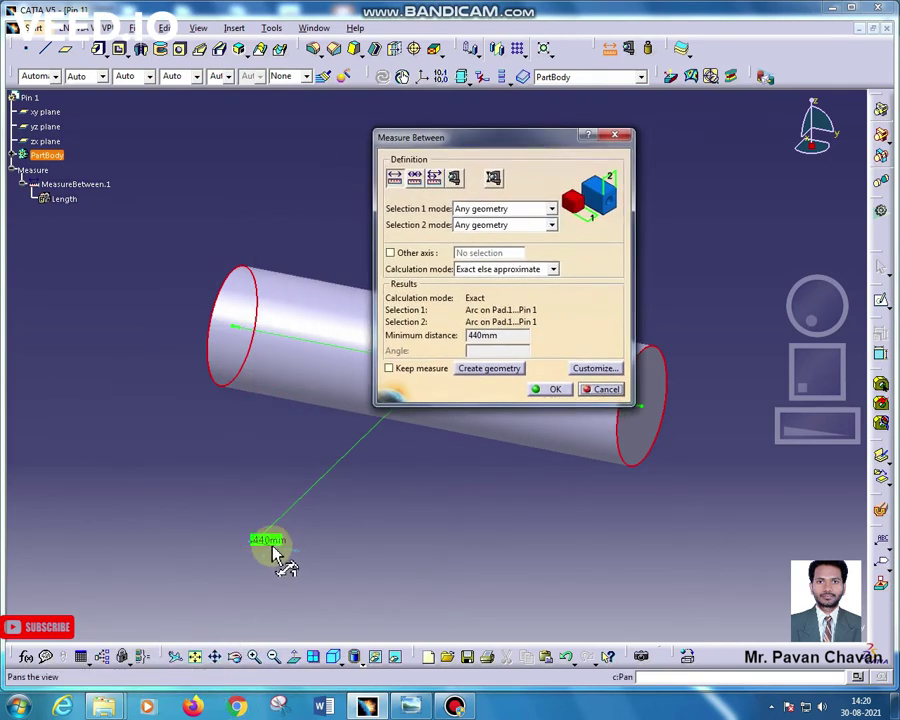
left_click(553, 390)
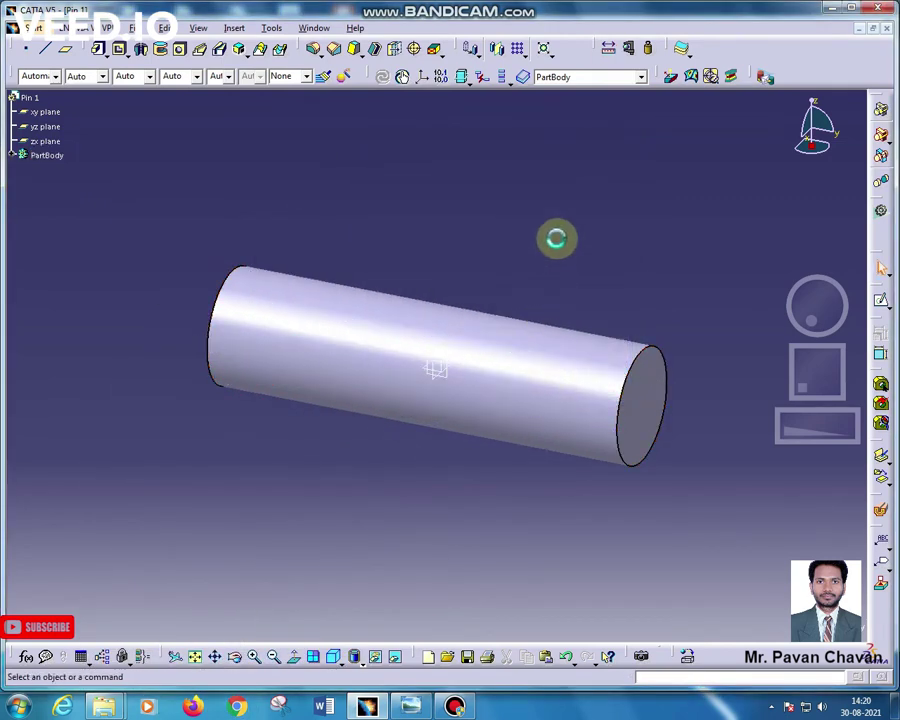
- Open a sketch on the cylinder's end face and view it face-on in Normal View
left_click(652, 395)
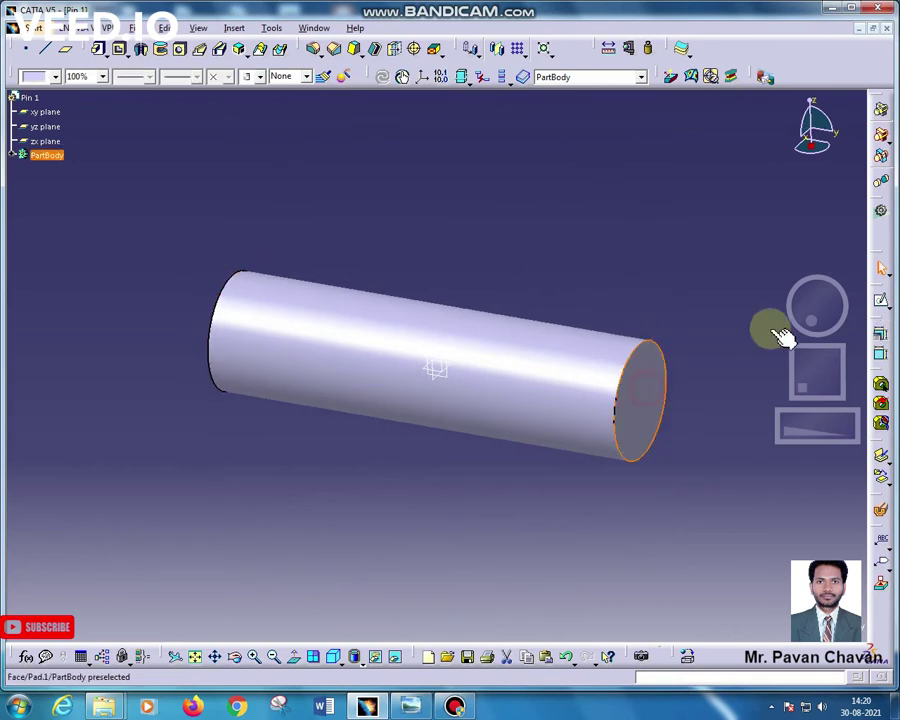
left_click(881, 302)
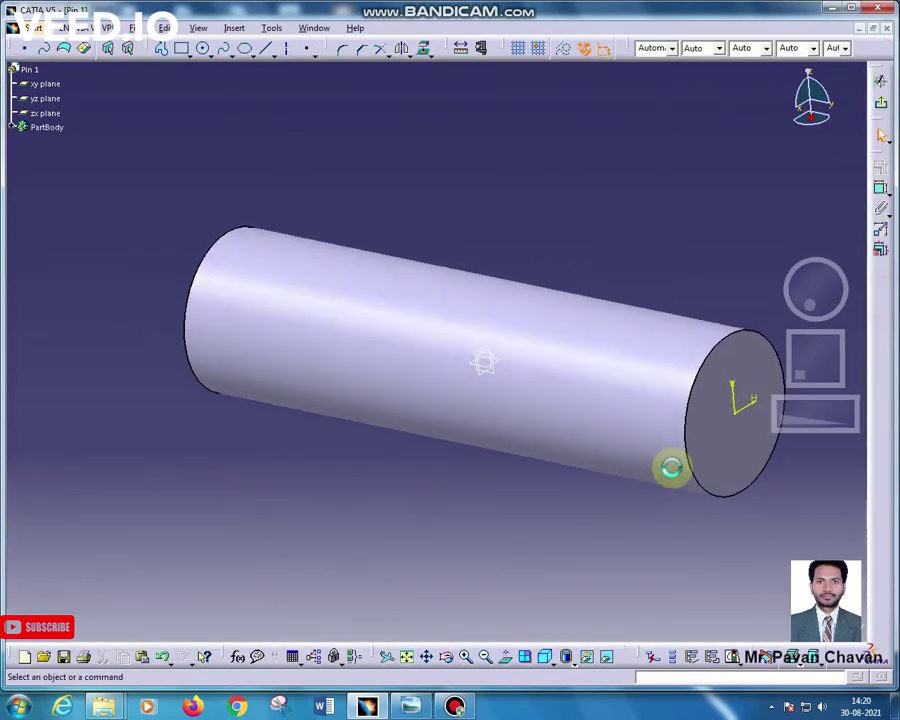
middle_click_drag(263, 263, 410, 600)
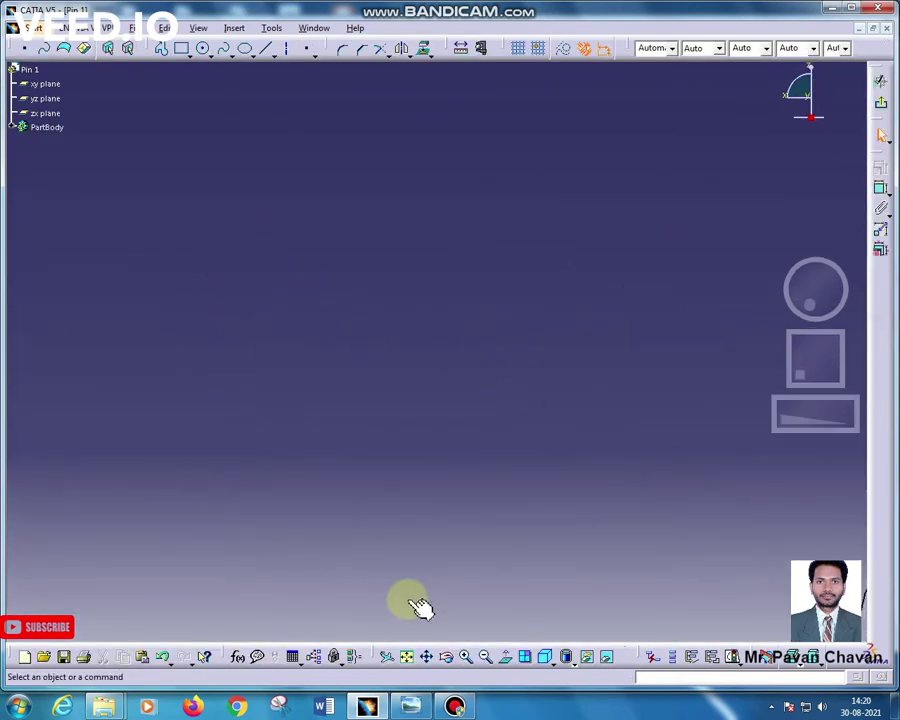
left_click(507, 666)
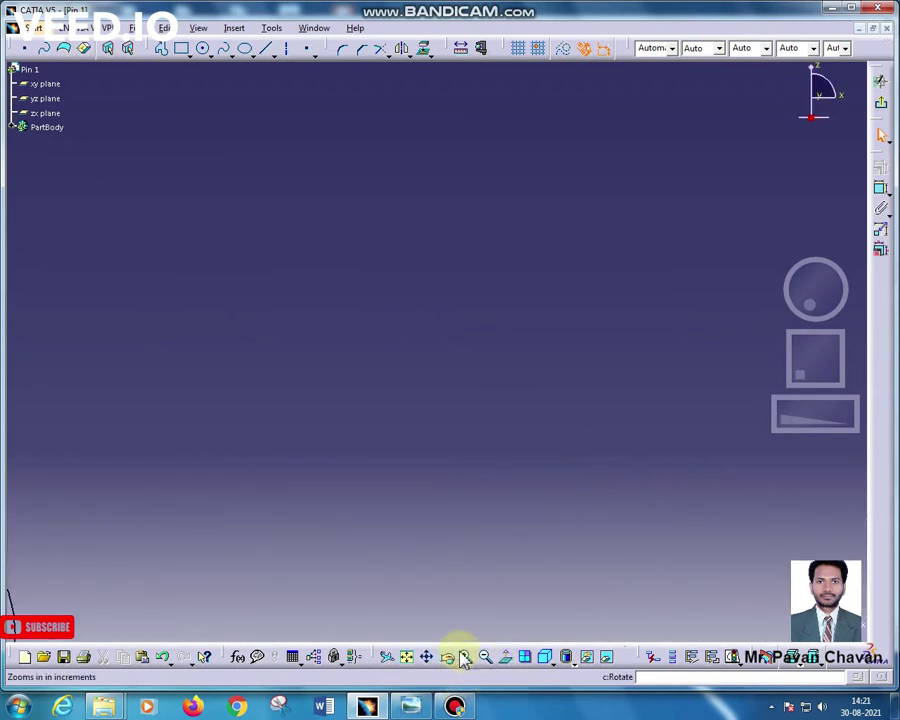
mouse_move(496, 596)
middle_mouse_down()
mouse_move(665, 308)
mouse_move(502, 410)
mouse_move(555, 421)
middle_mouse_up()
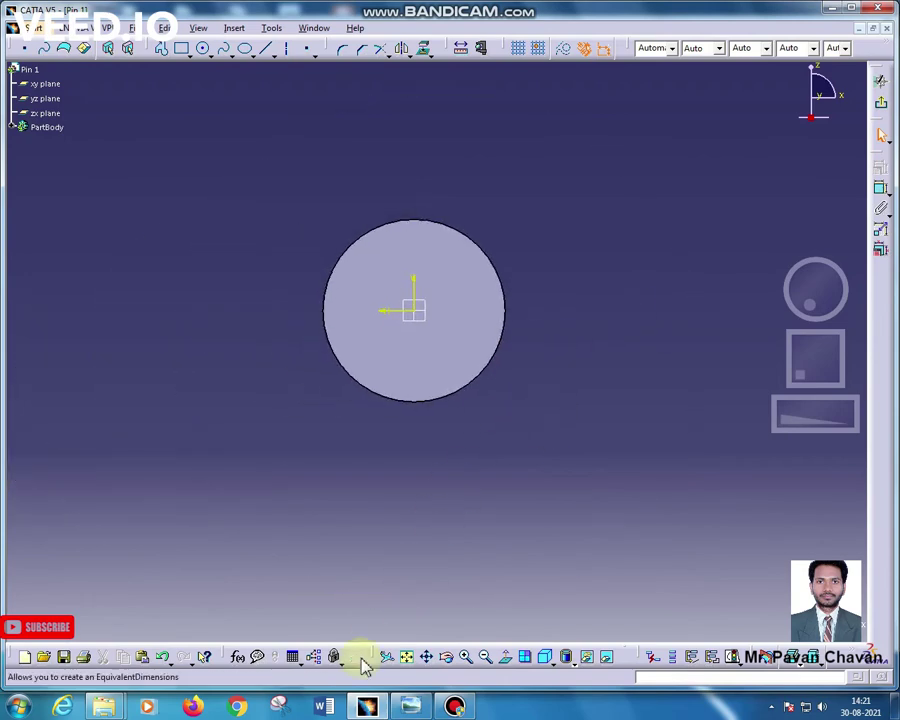
left_click(407, 708)
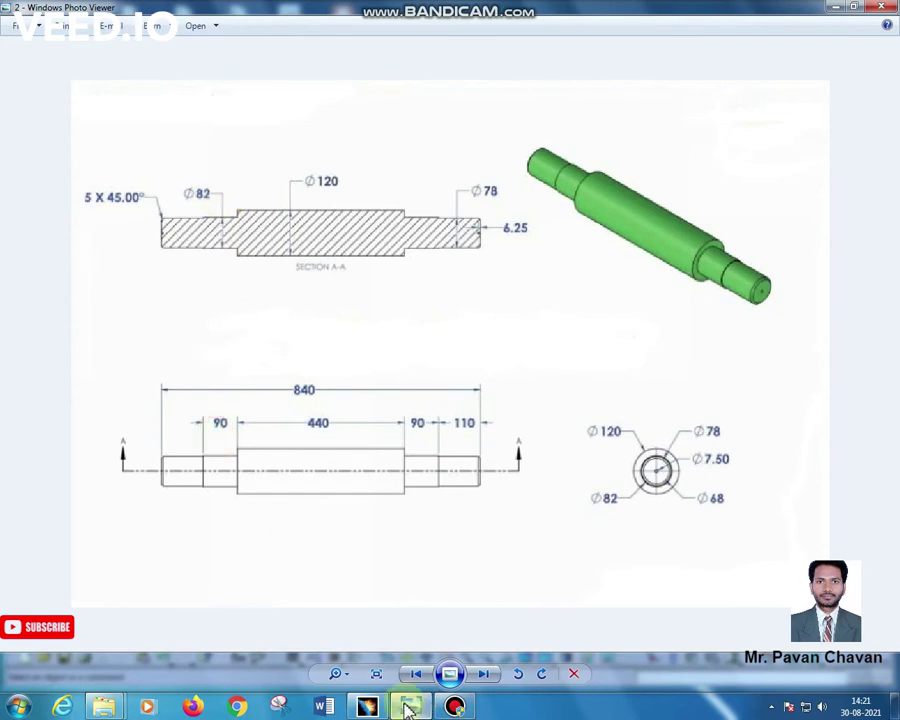
left_click(368, 706)
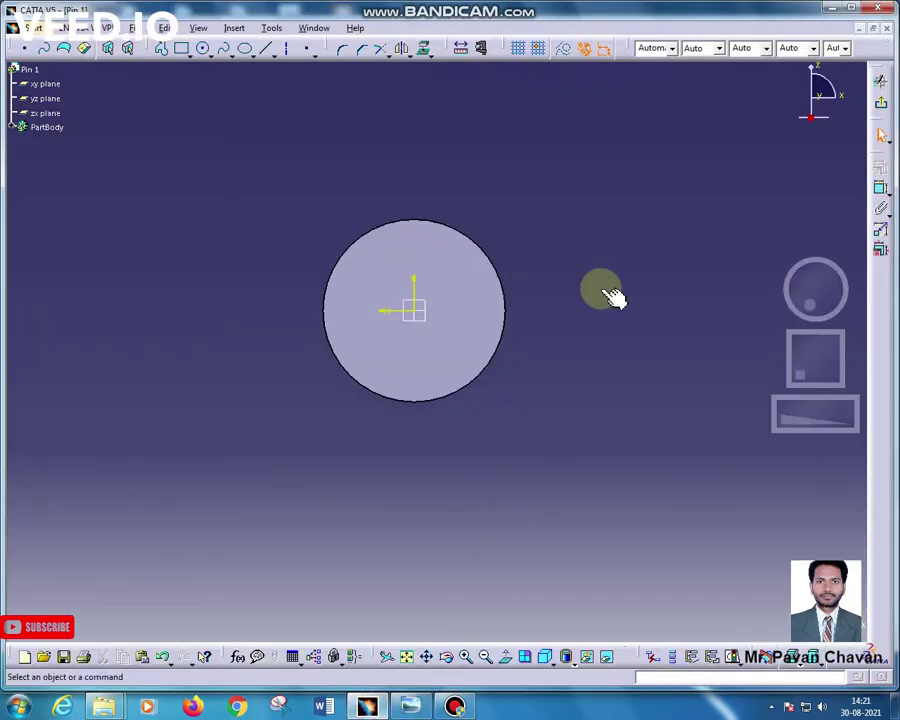
- Sketch a Ø82 circle at the origin on the end face and exit the sketch
left_click(878, 190)
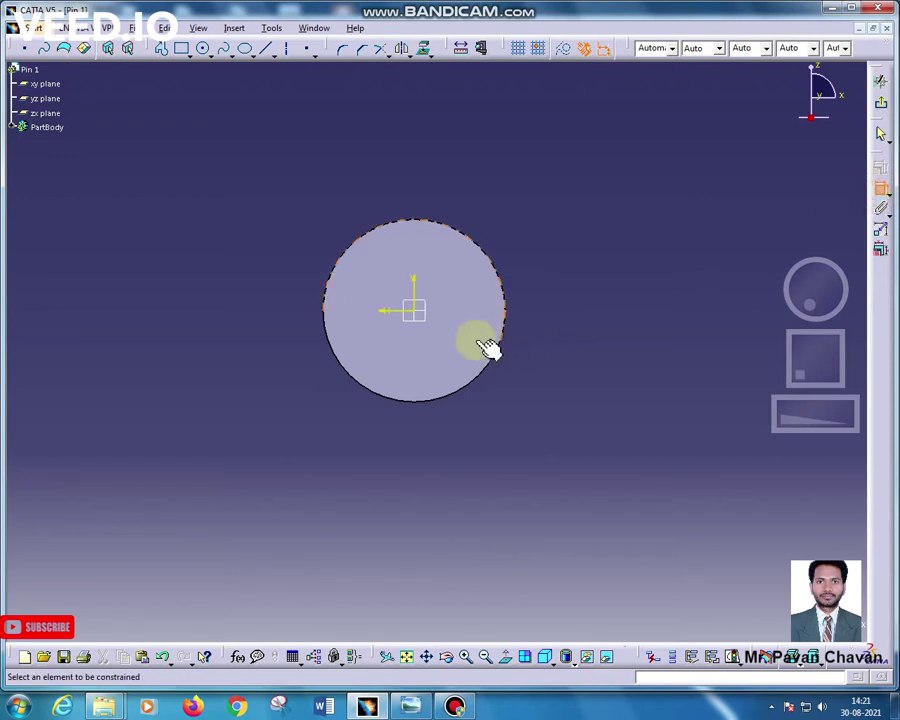
left_click(203, 49)
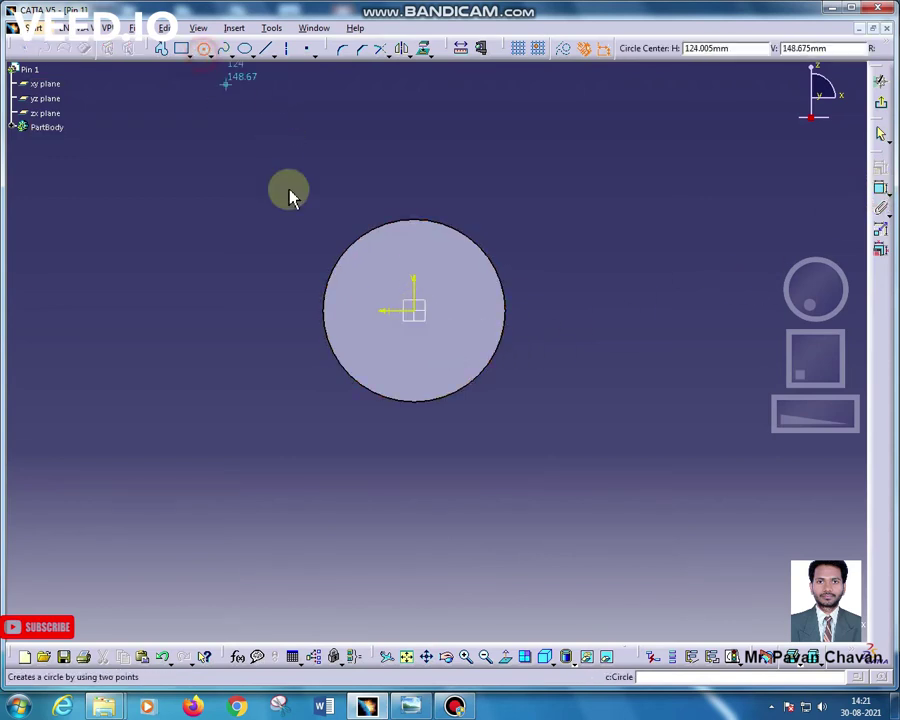
left_click(414, 311)
left_click(449, 344)
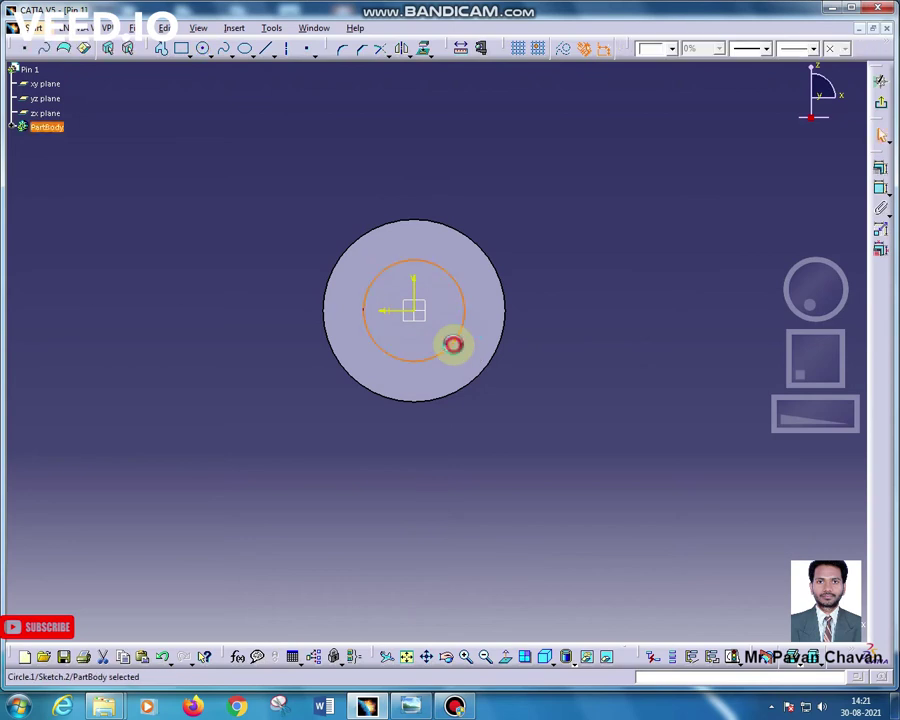
left_click(884, 197)
left_click(701, 238)
double_click(699, 240)
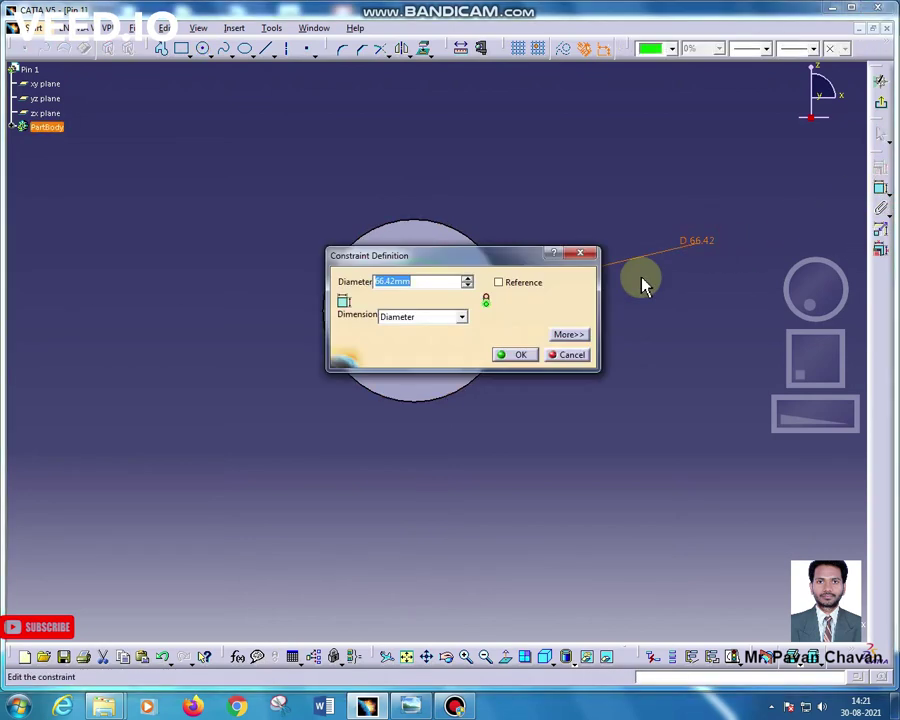
type("82")
key("Return")
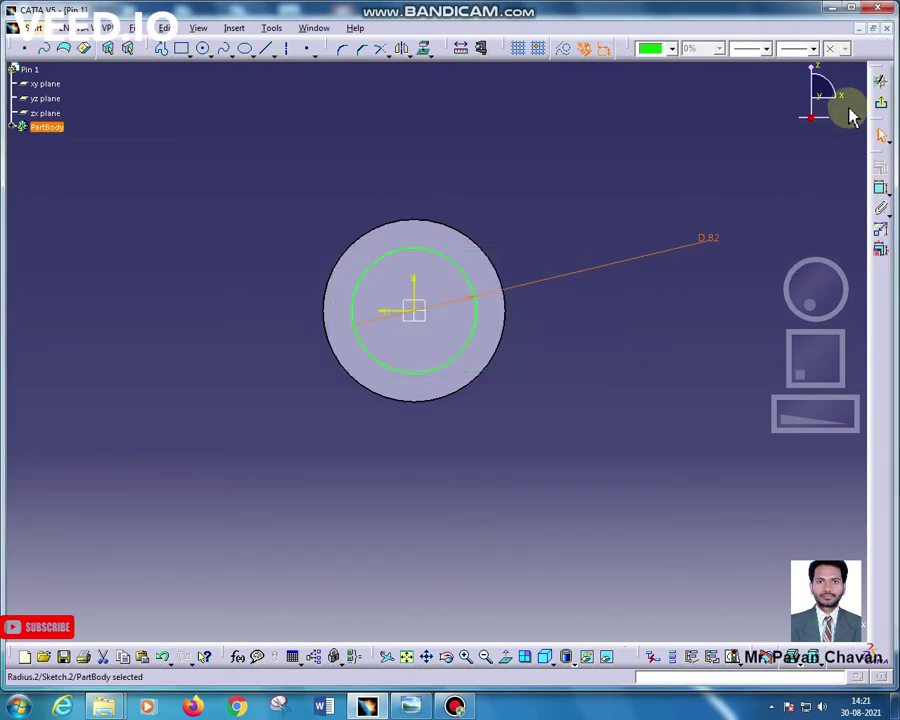
left_click(881, 103)
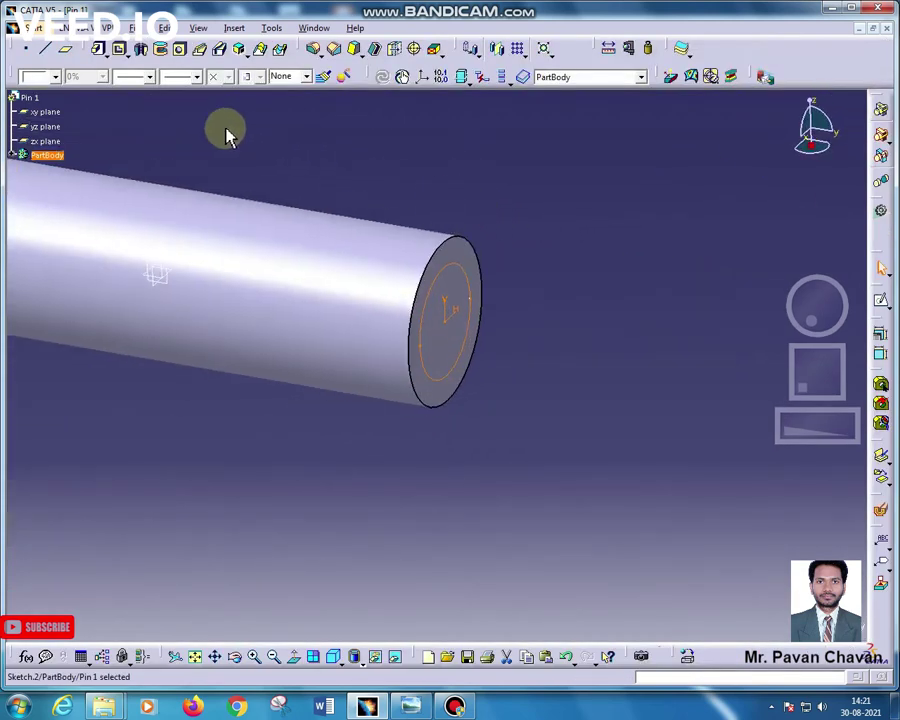
- Pad the Ø82 circle 90 mm outward to form the first step
left_click(99, 50)
type("90")
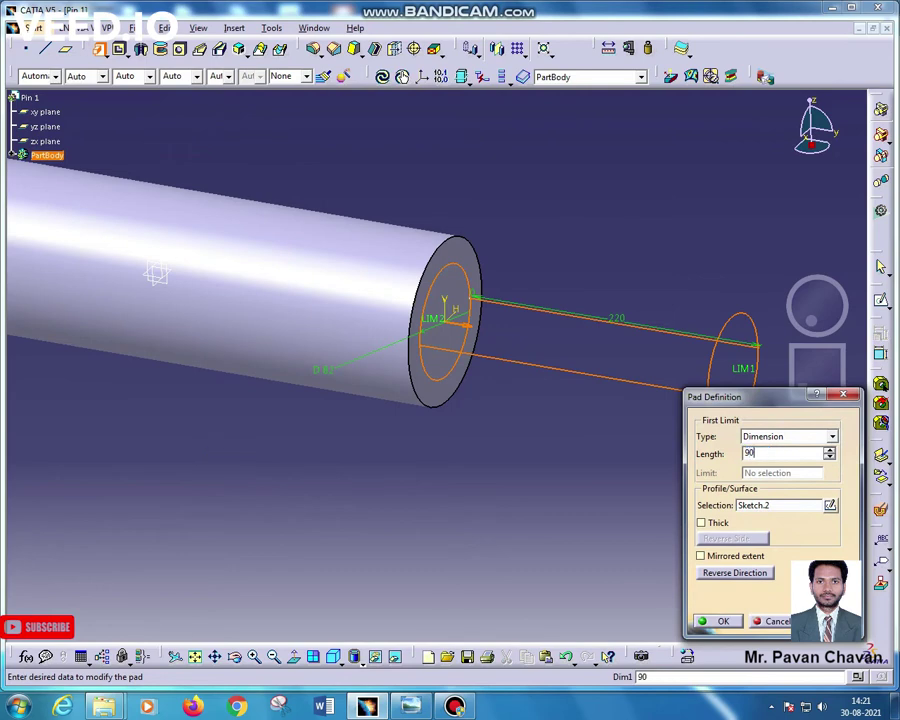
key("Return")
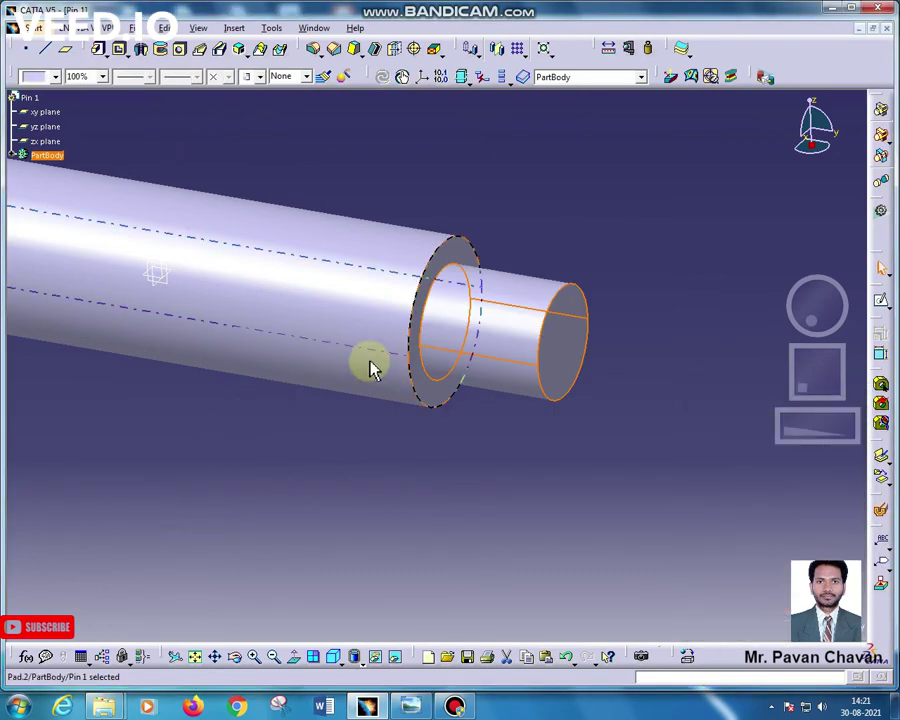
mouse_move(371, 364)
middle_mouse_down()
mouse_move(380, 470)
mouse_move(412, 490)
middle_mouse_up()
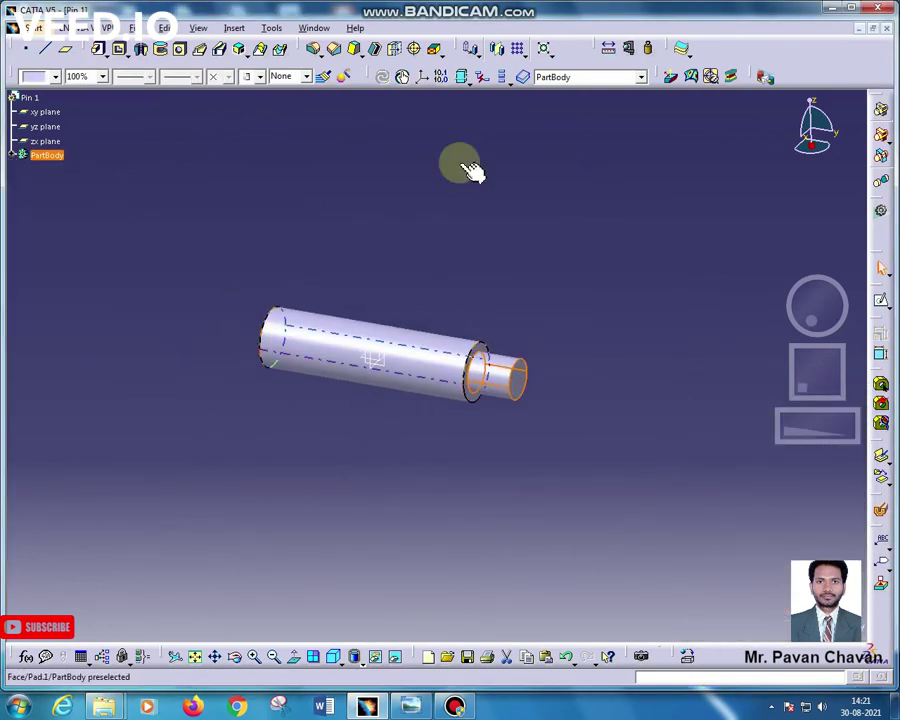
- Mirror the 90 mm step across the zx plane to the shaft's other end
left_click(502, 58)
middle_click_drag(388, 406, 417, 333, "ctrl")
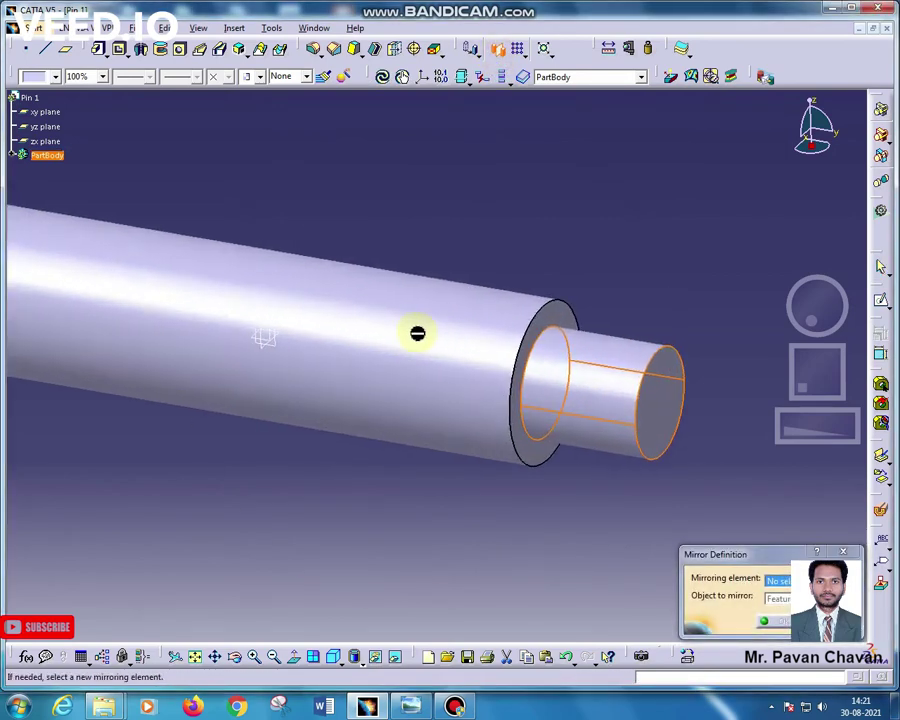
left_click(266, 338)
mouse_move(315, 453)
middle_mouse_down()
mouse_move(321, 479)
mouse_move(321, 466)
middle_mouse_up()
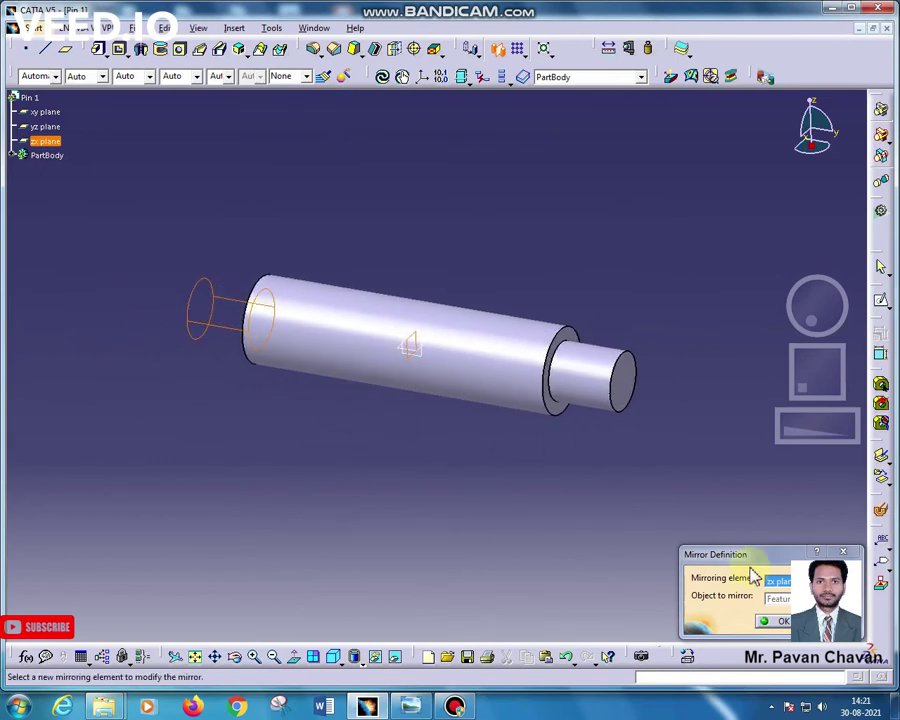
left_click(779, 622)
- Start a new sketch on the Ø82 step's end face and centre it in view
mouse_move(650, 316)
middle_mouse_down()
mouse_move(596, 324)
mouse_move(597, 425)
middle_mouse_up()
left_click(602, 392)
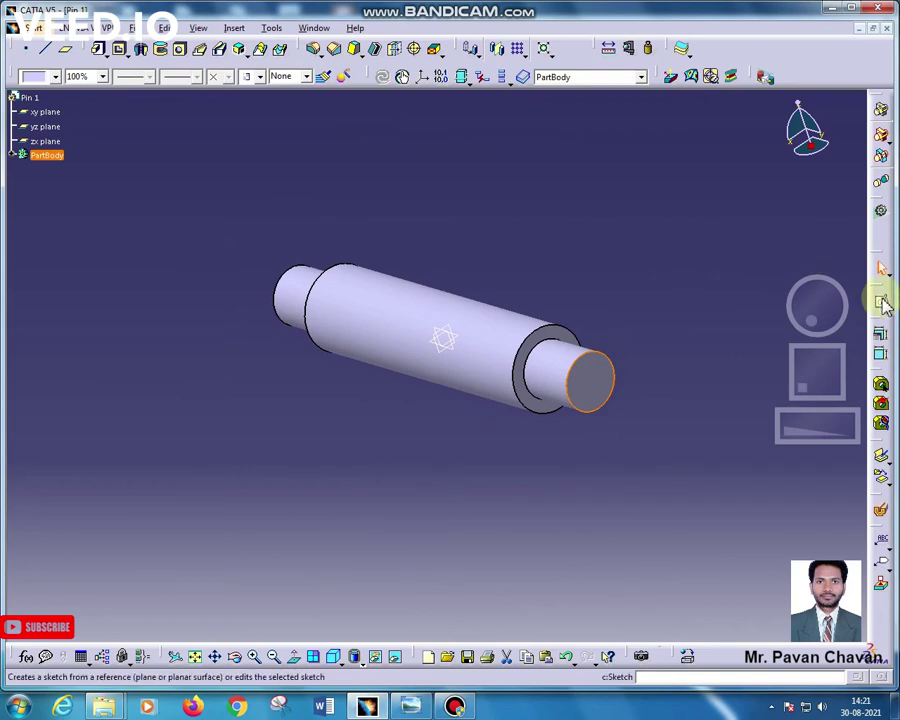
left_click(879, 299)
middle_click_drag(400, 510, 215, 385)
left_click(410, 706)
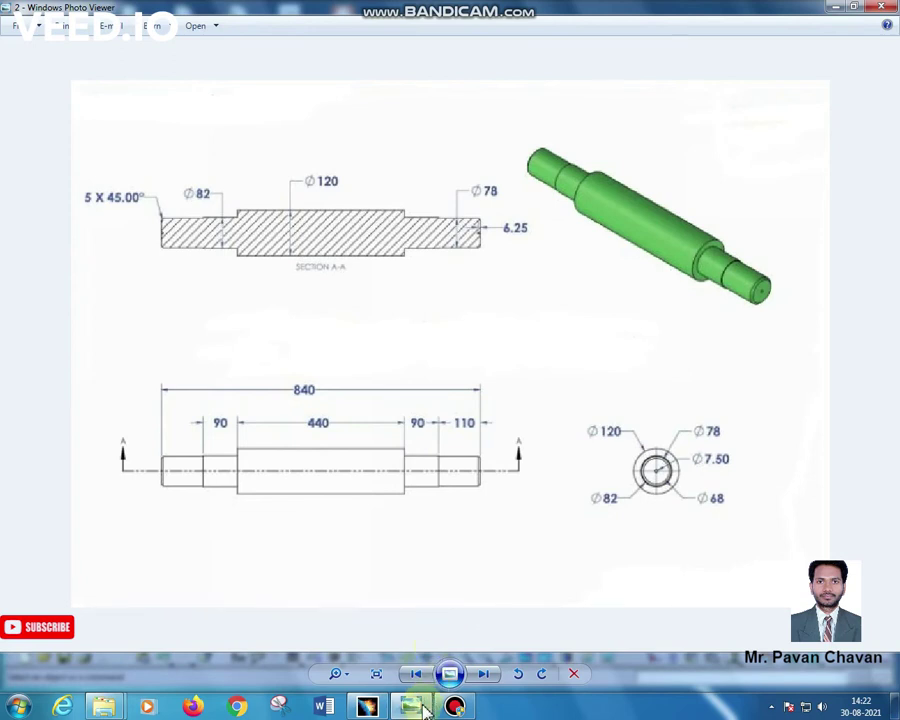
- Sketch a Ø78 circle on the step's end face and pad it 110 mm
mouse_move(410, 706)
left_click(367, 706)
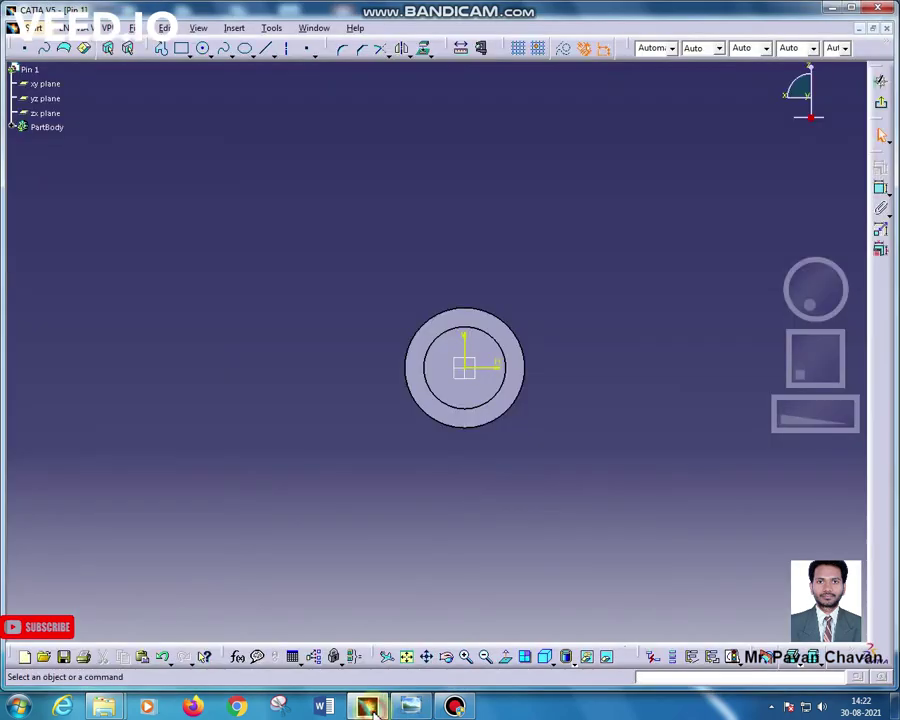
left_click(693, 243)
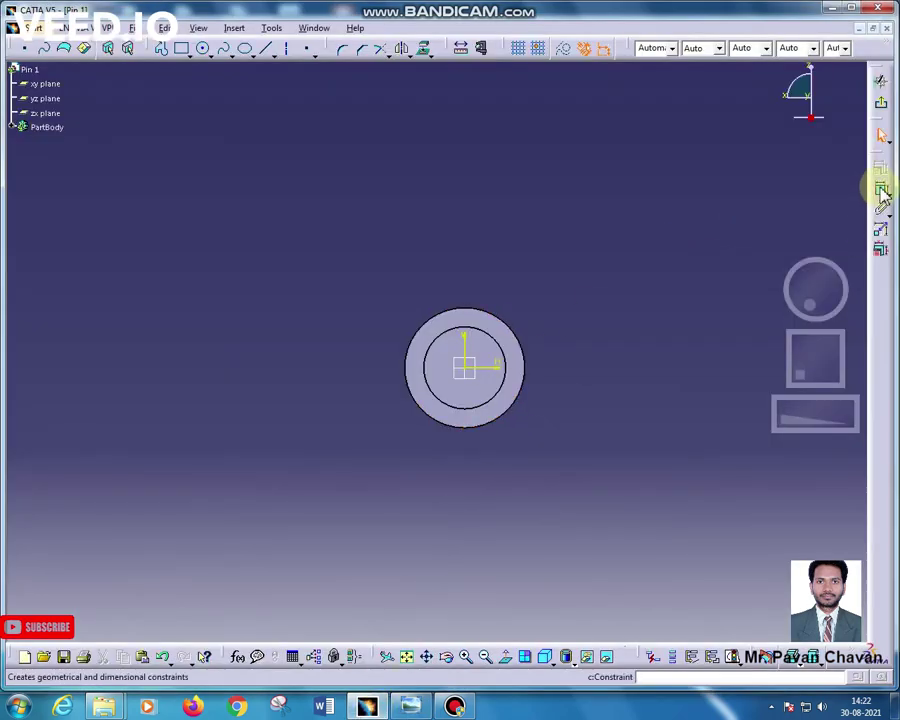
left_click(203, 50)
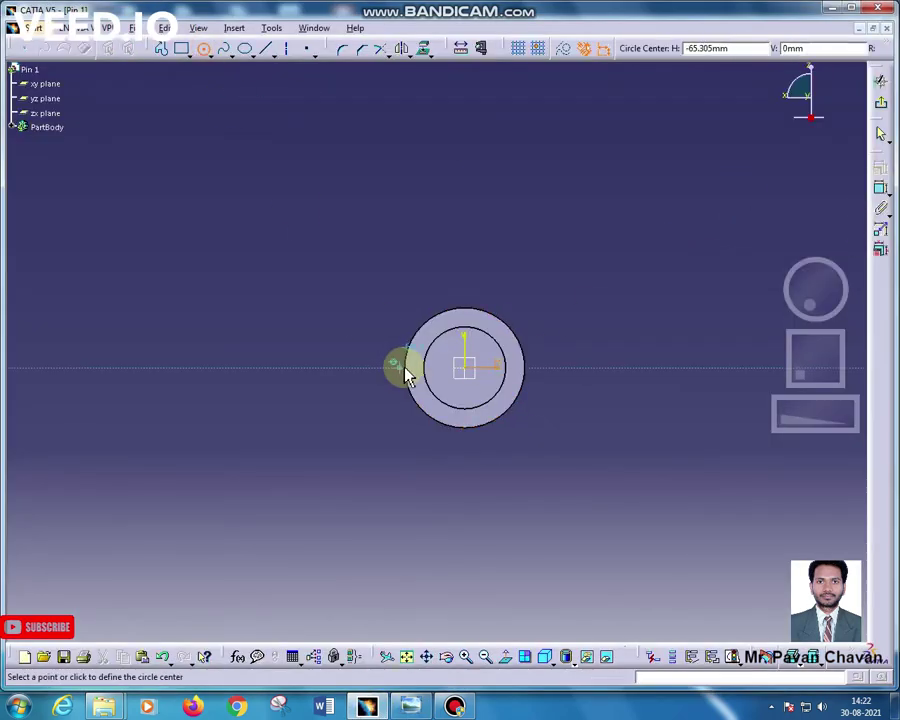
left_click(479, 375)
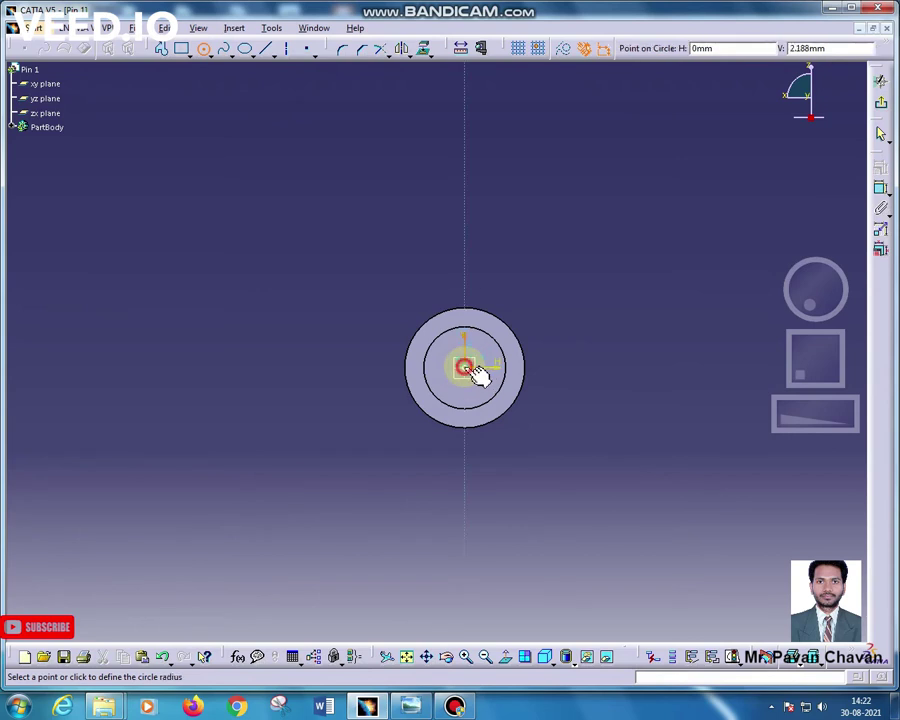
left_click(475, 397)
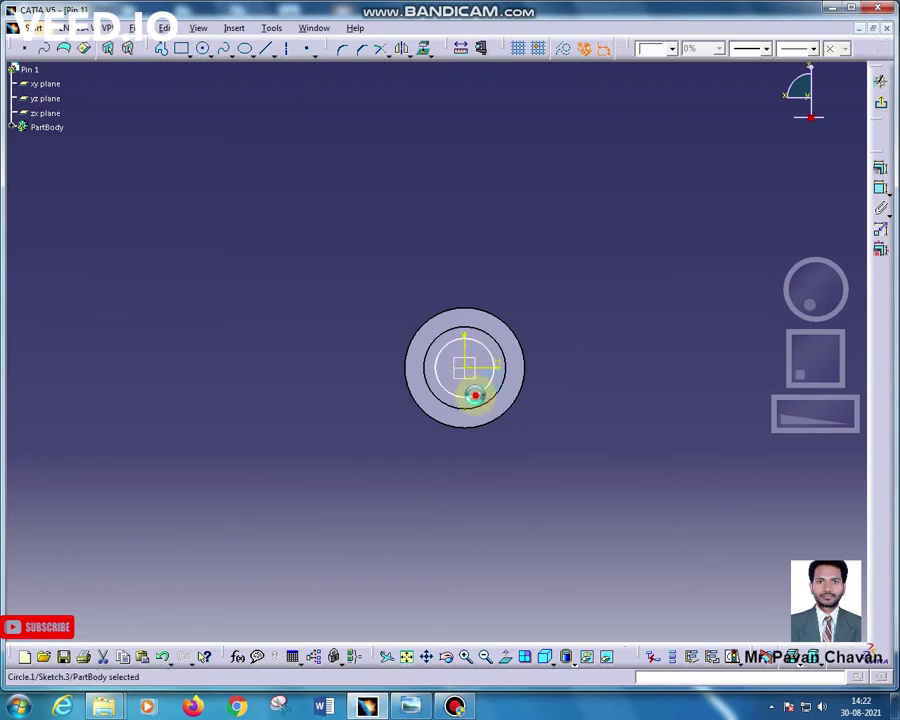
left_click(881, 187)
double_click(698, 217)
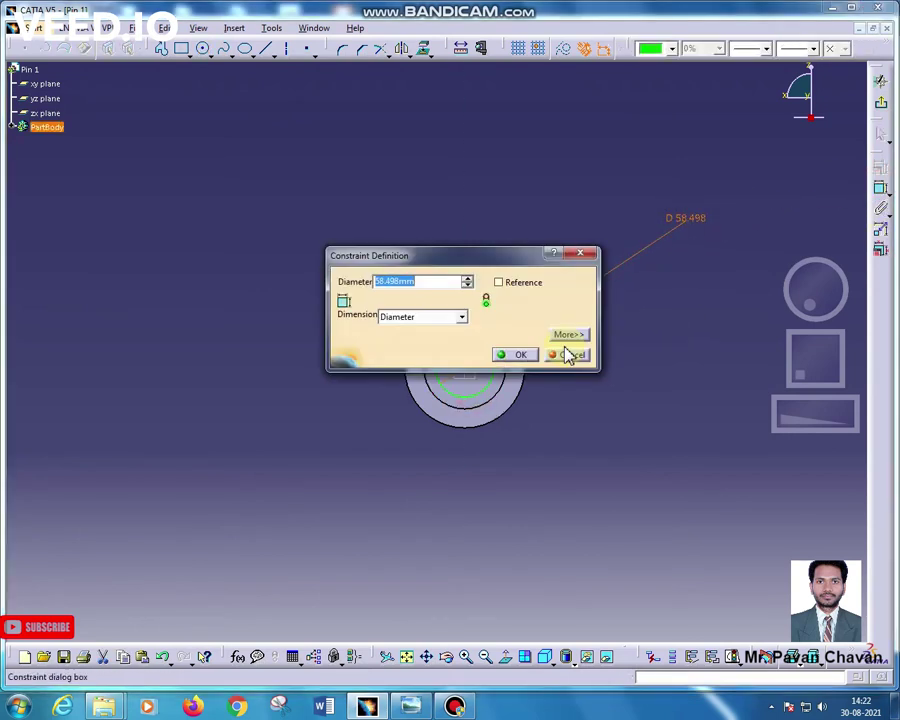
key("Return")
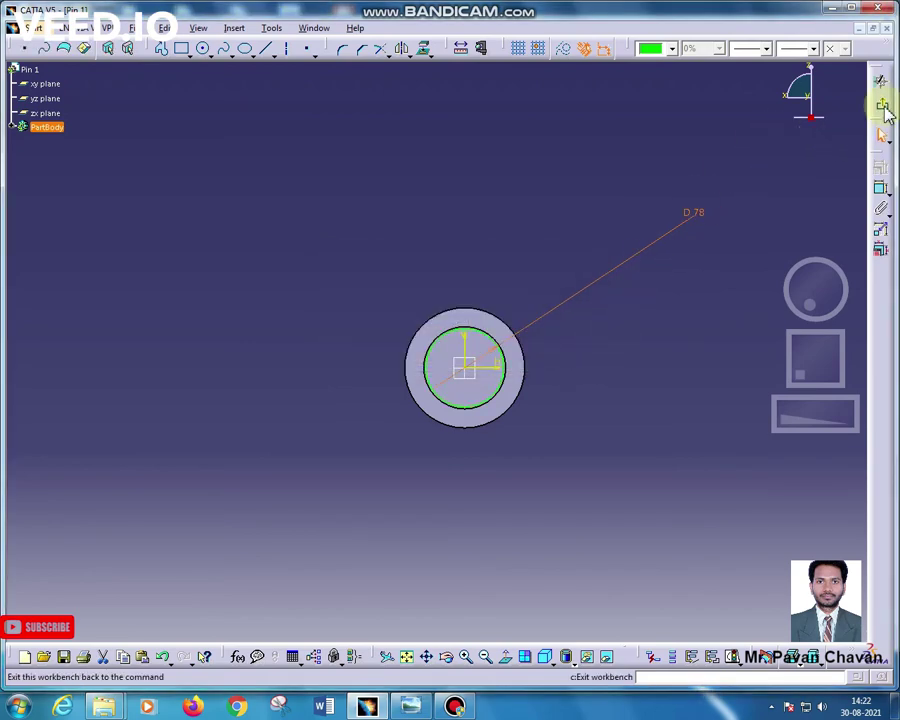
left_click(881, 104)
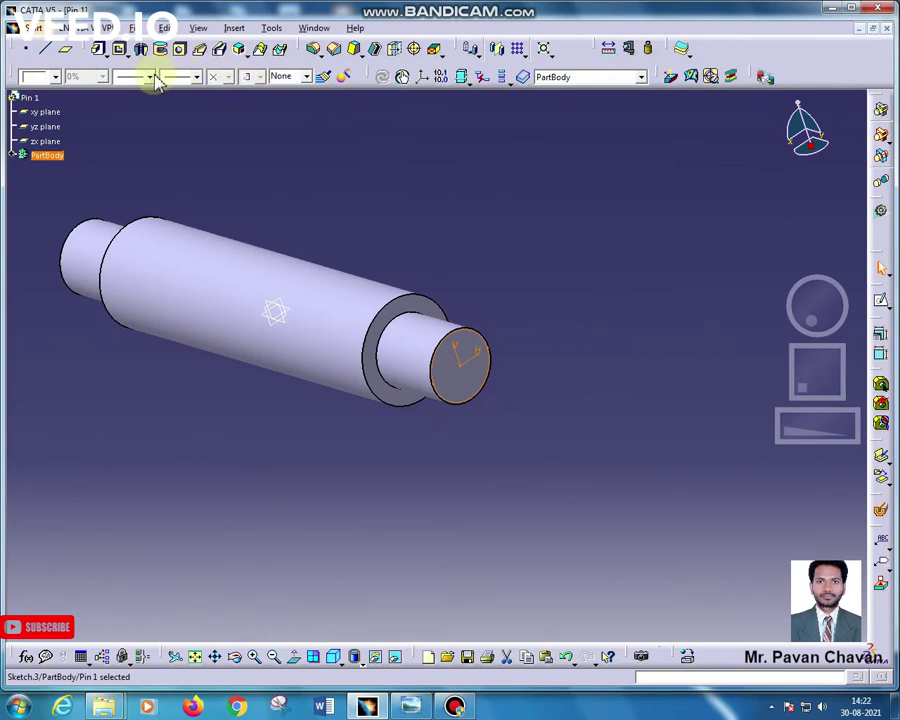
left_click(102, 50)
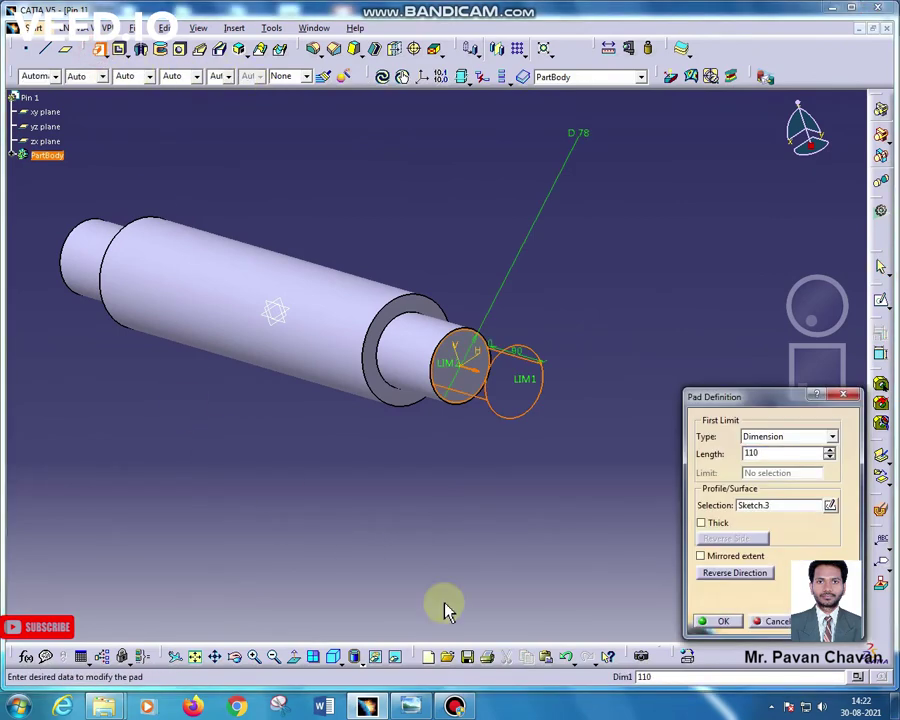
left_click(712, 622)
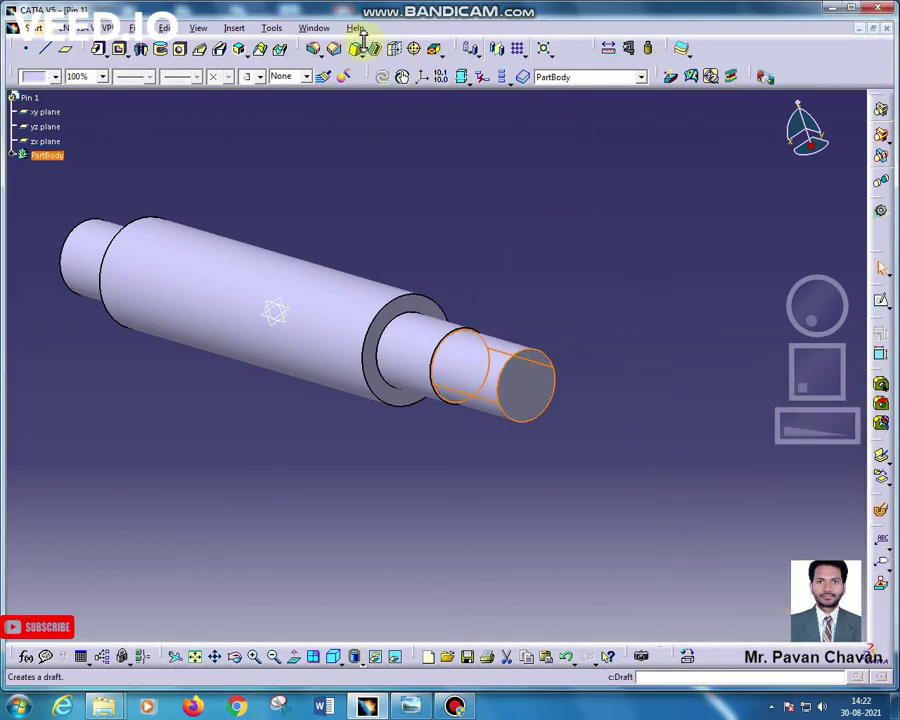
- Mirror the new 110 mm step across the zx plane to the opposite end
left_click(495, 48)
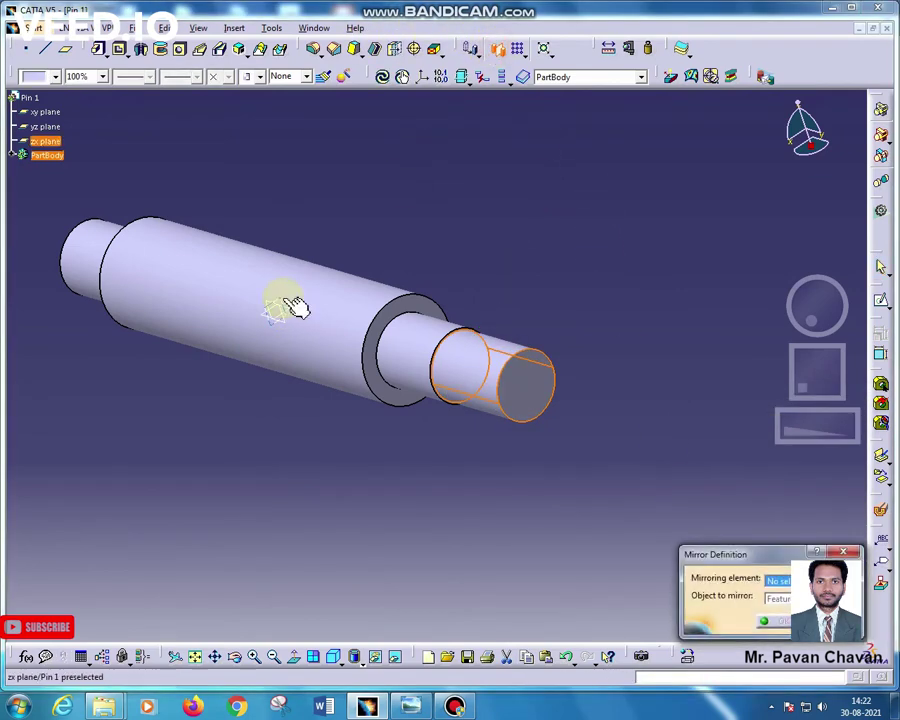
left_click(295, 307)
mouse_move(280, 296)
middle_mouse_down()
mouse_move(274, 398)
mouse_move(420, 380)
mouse_move(678, 408)
mouse_move(626, 410)
mouse_move(624, 434)
middle_mouse_up()
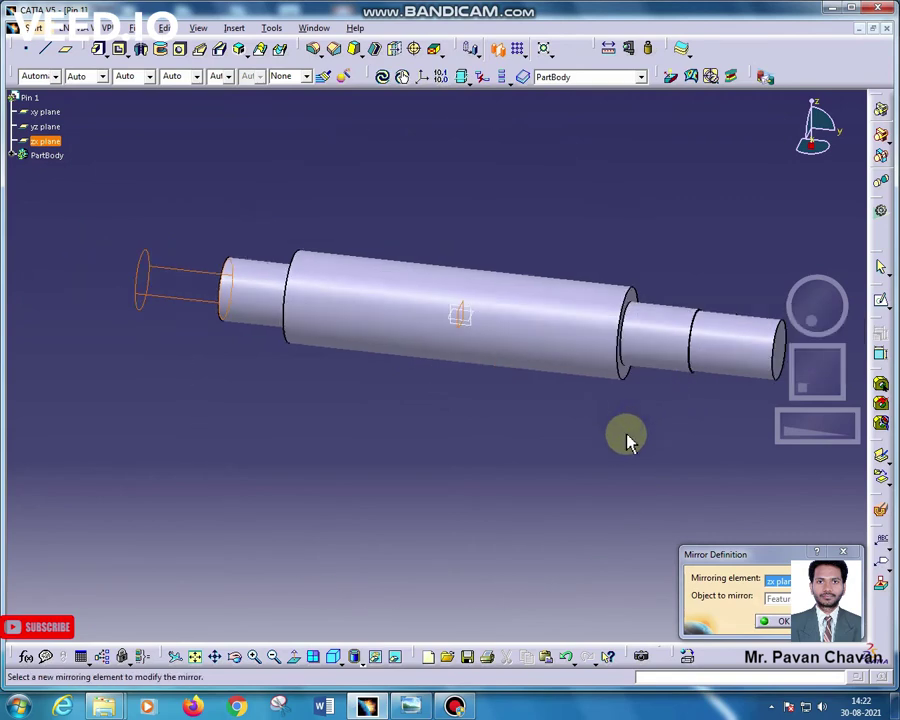
left_click(779, 621)
mouse_move(566, 463)
middle_mouse_down()
mouse_move(568, 481)
mouse_move(569, 406)
middle_mouse_up()
- Switch to Photo Viewer to compare the stepped shaft with its dimensioned drawing
left_click(368, 705)
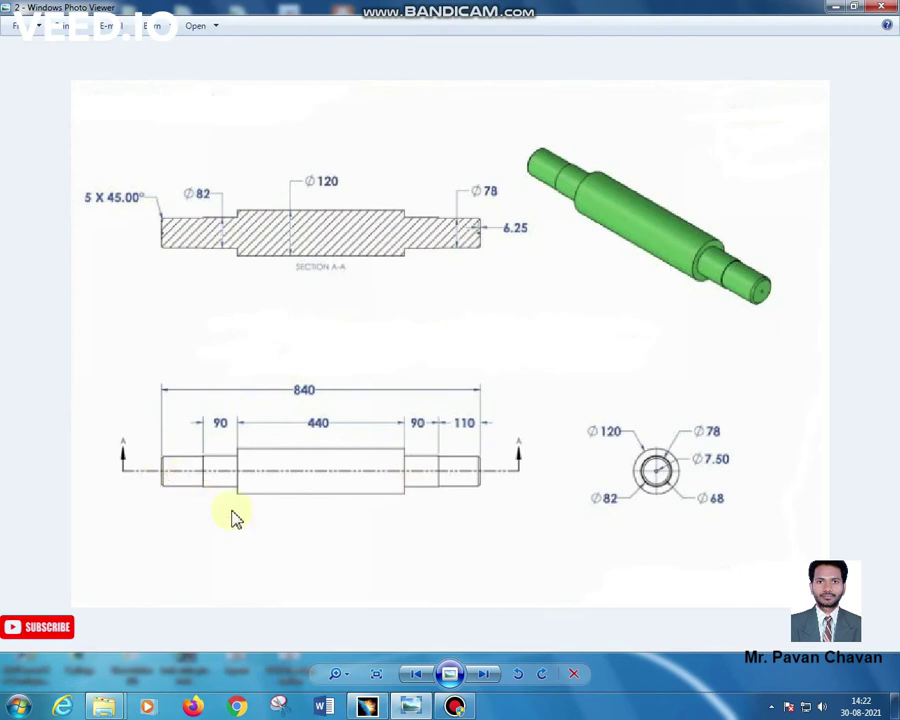
- Chamfer the shaft's right end edge at 5 mm by 45°
left_click(367, 707)
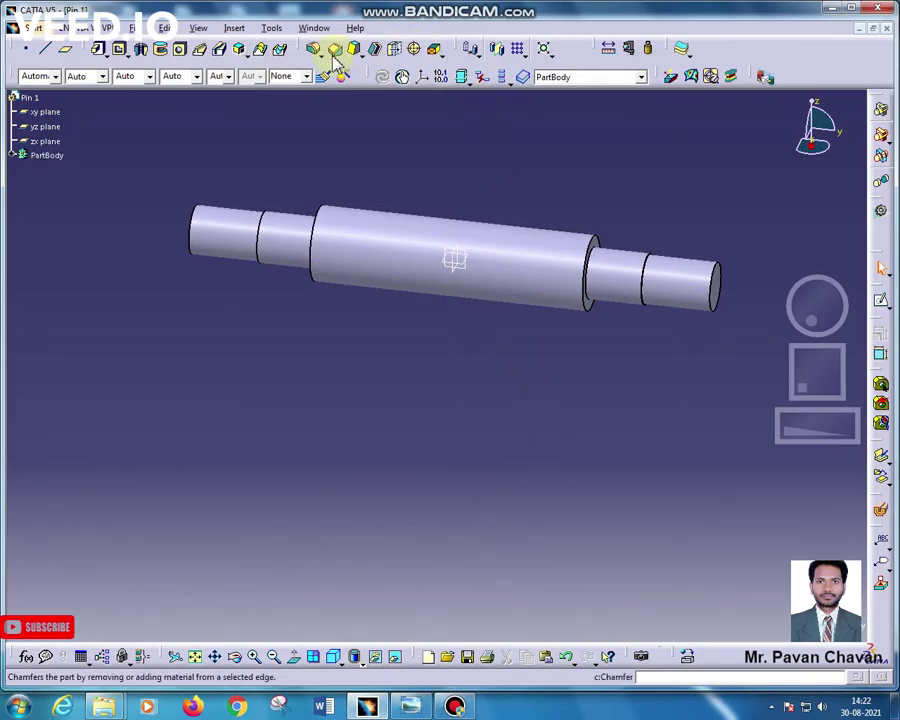
left_click(335, 50)
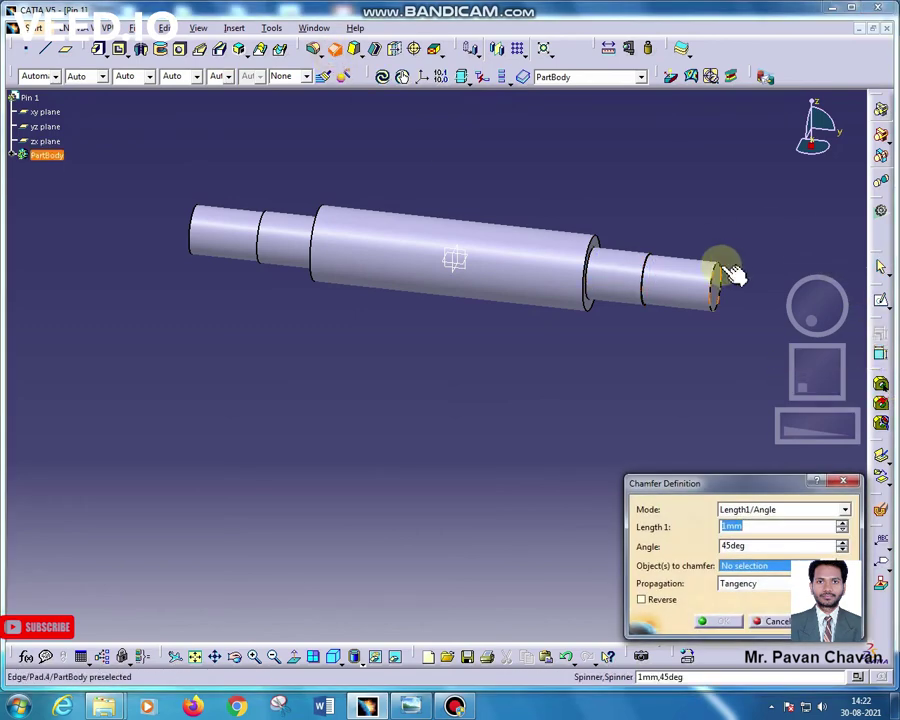
left_click(719, 265)
type("5")
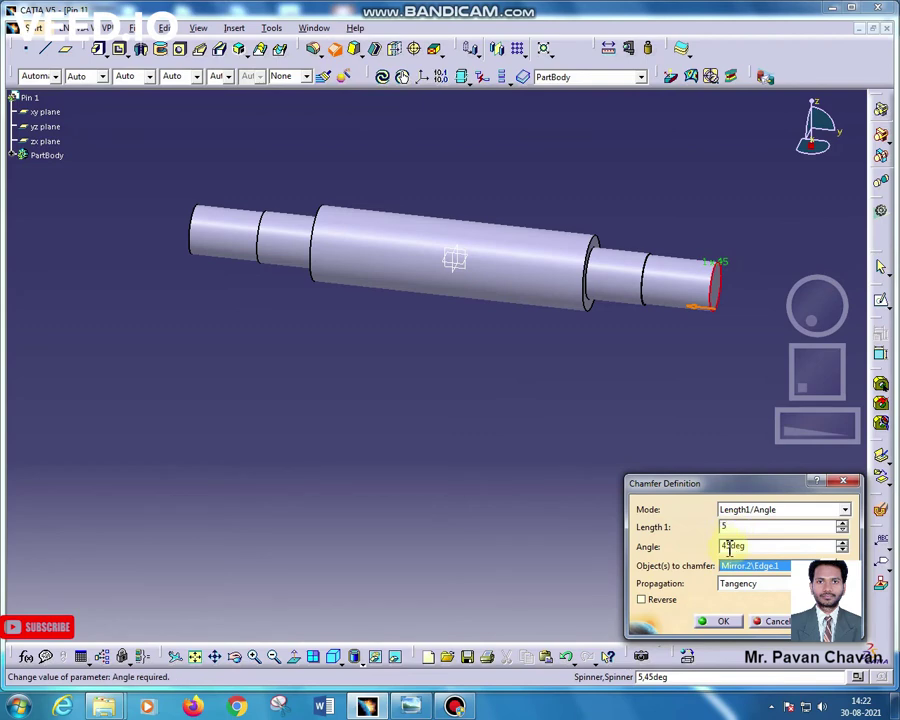
left_click(722, 621)
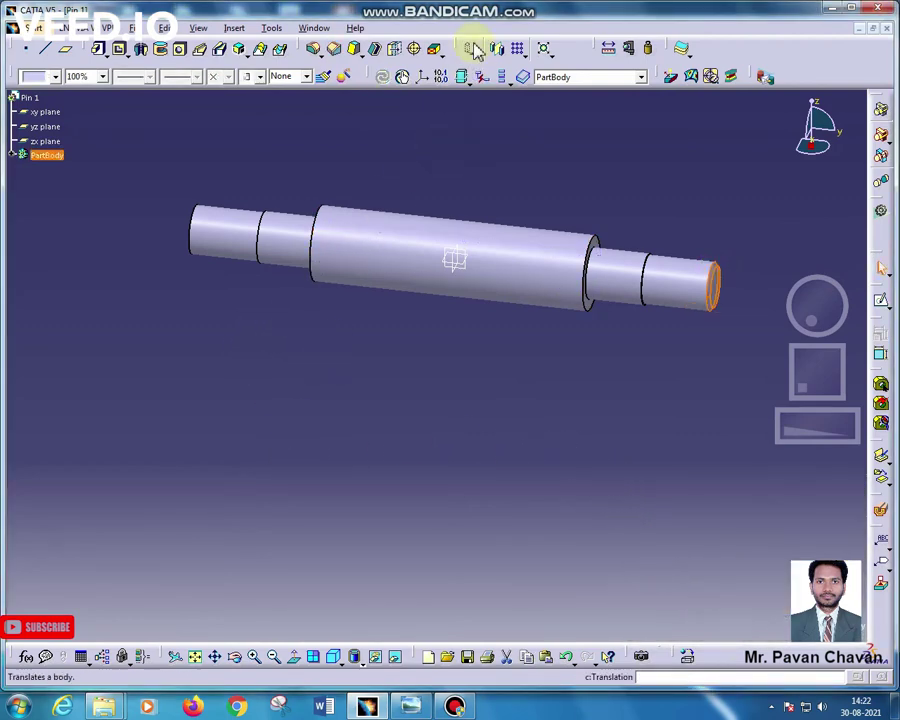
- Chamfer the left end edge at 5 mm by 45°, redoing a wrong pick, then select the right end face
left_click(336, 52)
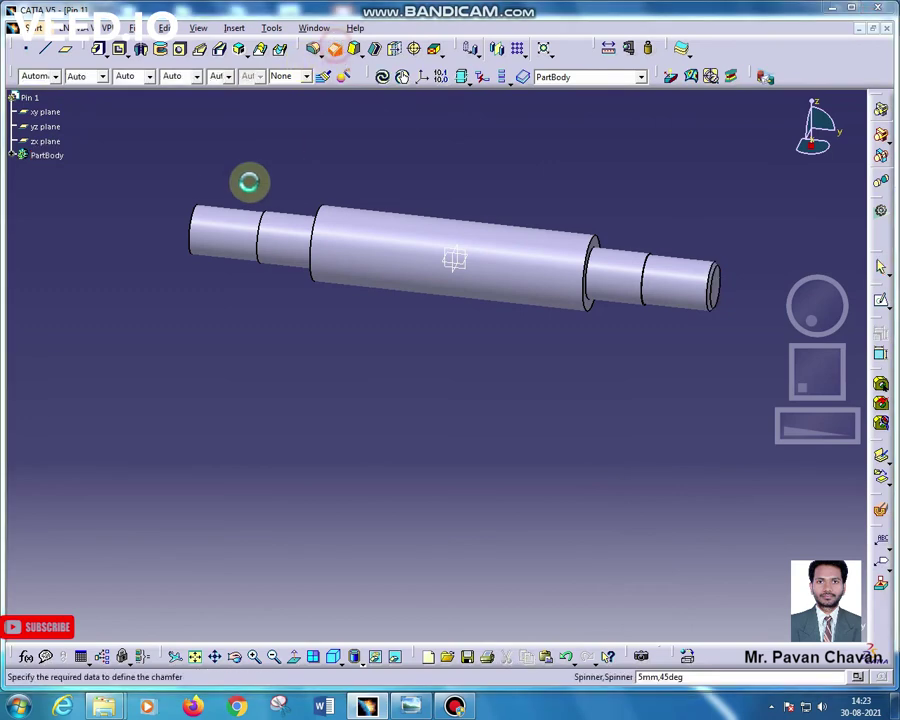
left_click(196, 212)
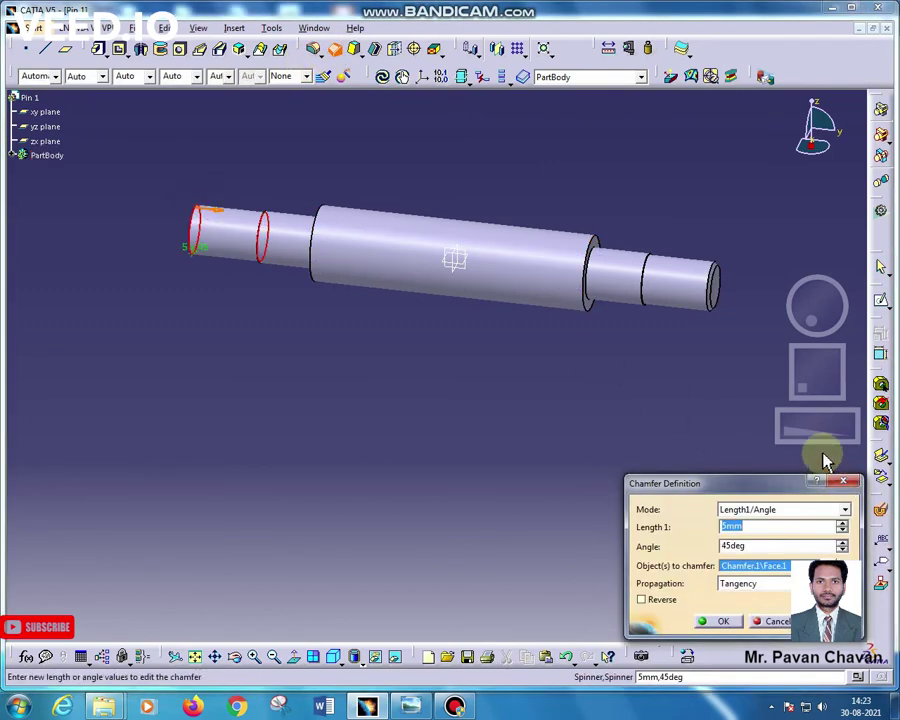
left_click(843, 481)
middle_click_drag(358, 392, 442, 412)
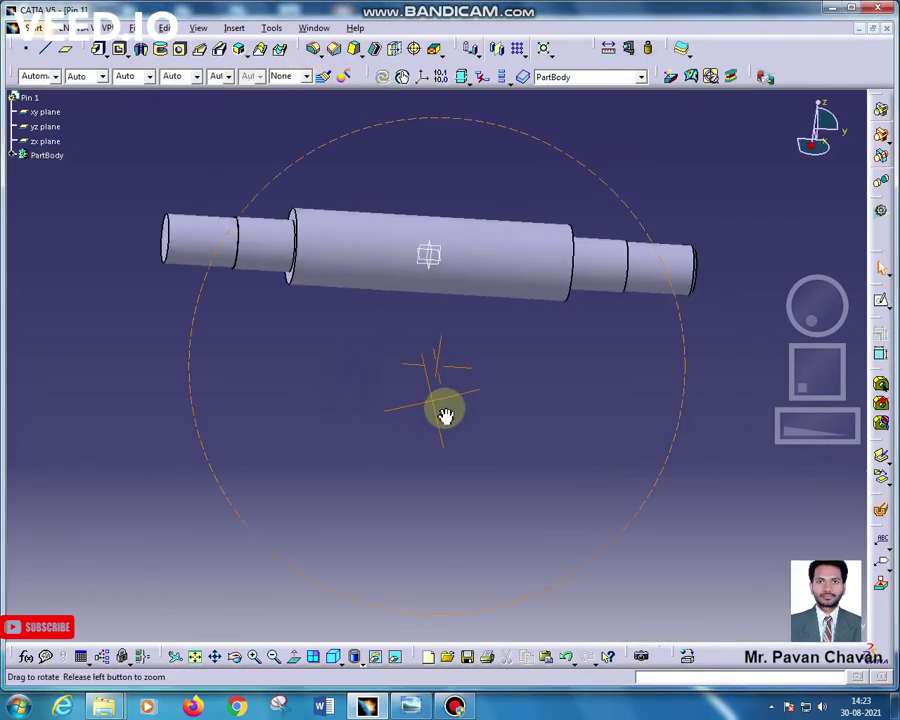
left_click(333, 52)
left_click(248, 272)
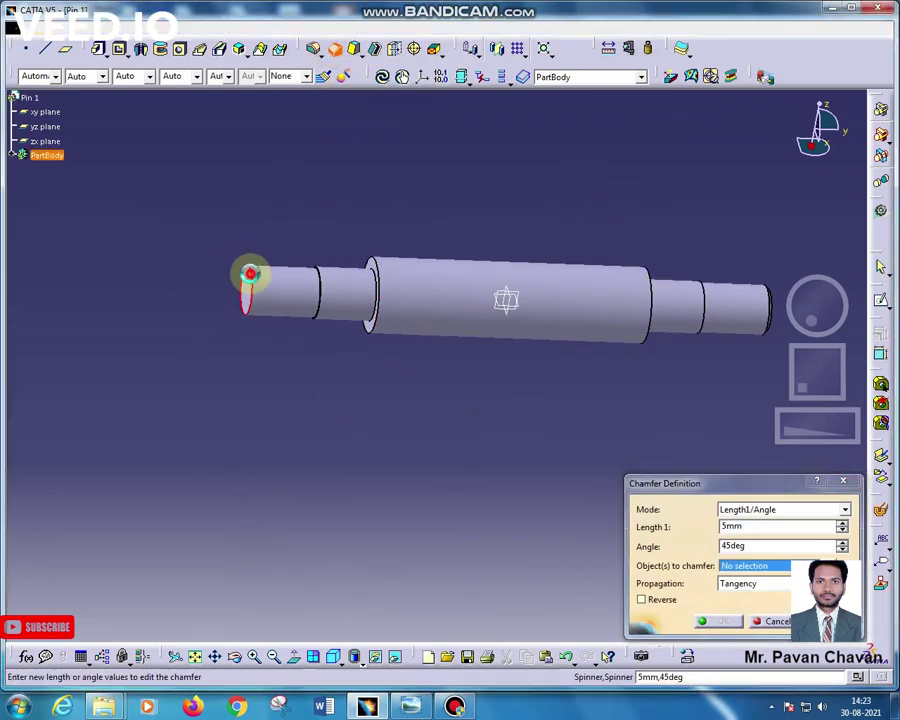
left_click(723, 621)
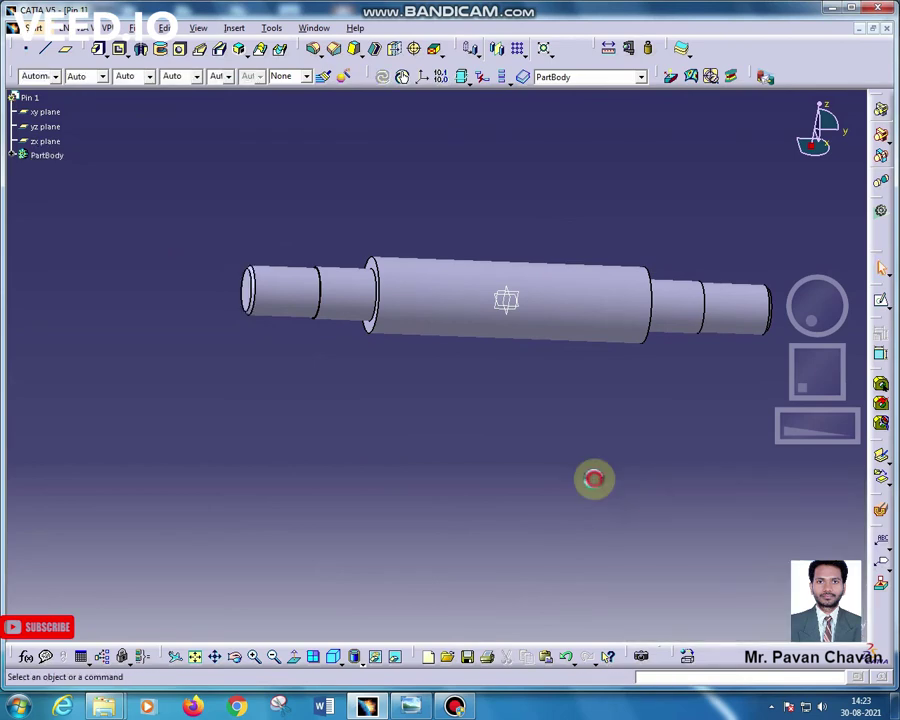
mouse_move(593, 478)
middle_mouse_down()
mouse_move(564, 430)
mouse_move(418, 426)
mouse_move(492, 374)
middle_mouse_up()
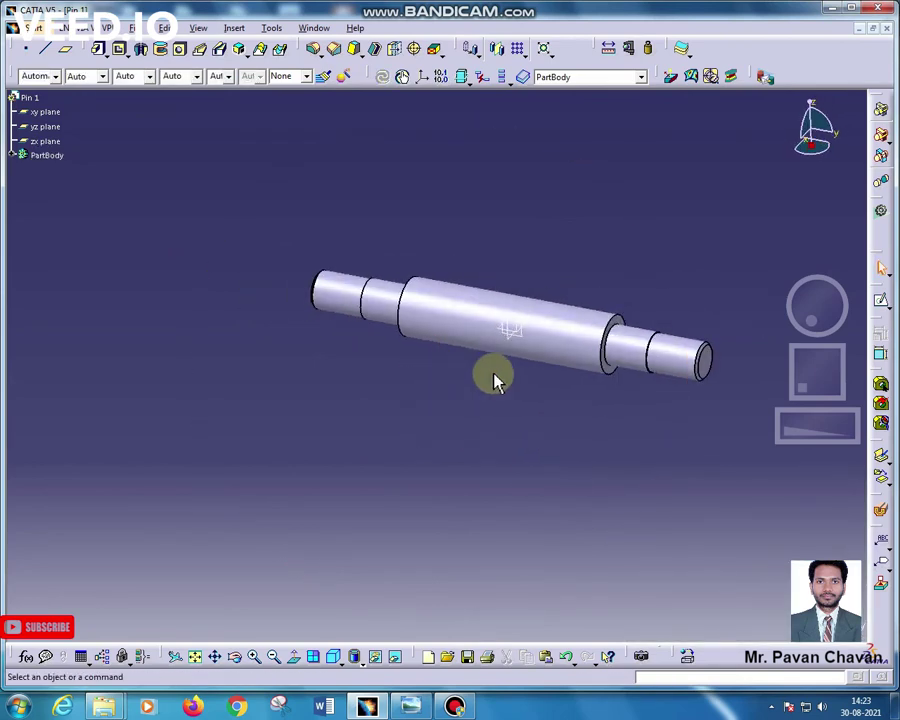
left_click(716, 371)
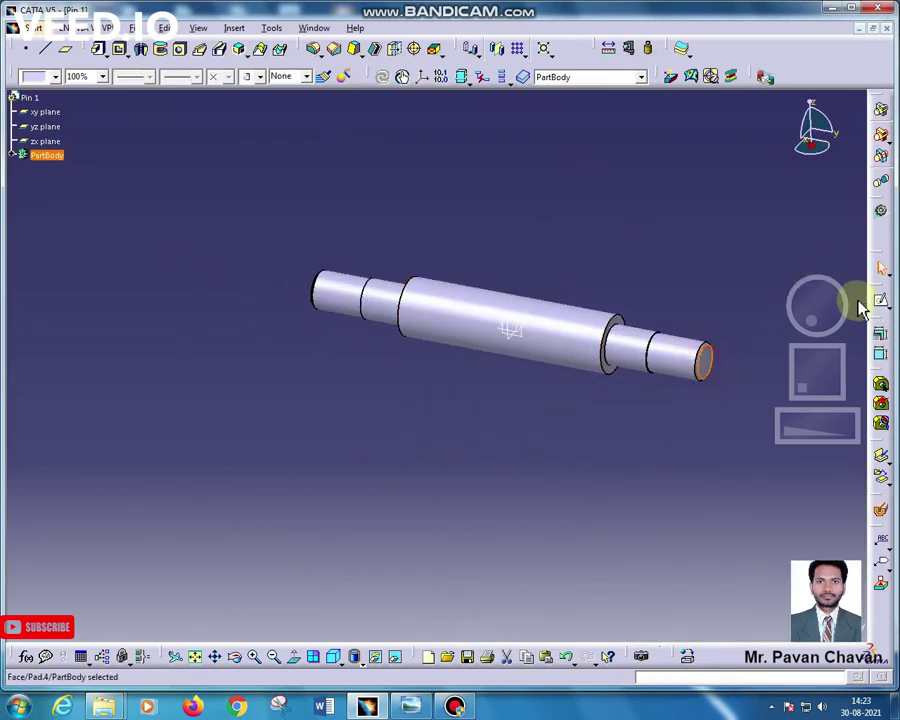
- Start a sketch on the shaft's end face, zoom in, and check the shaft drawing for reference
left_click(881, 303)
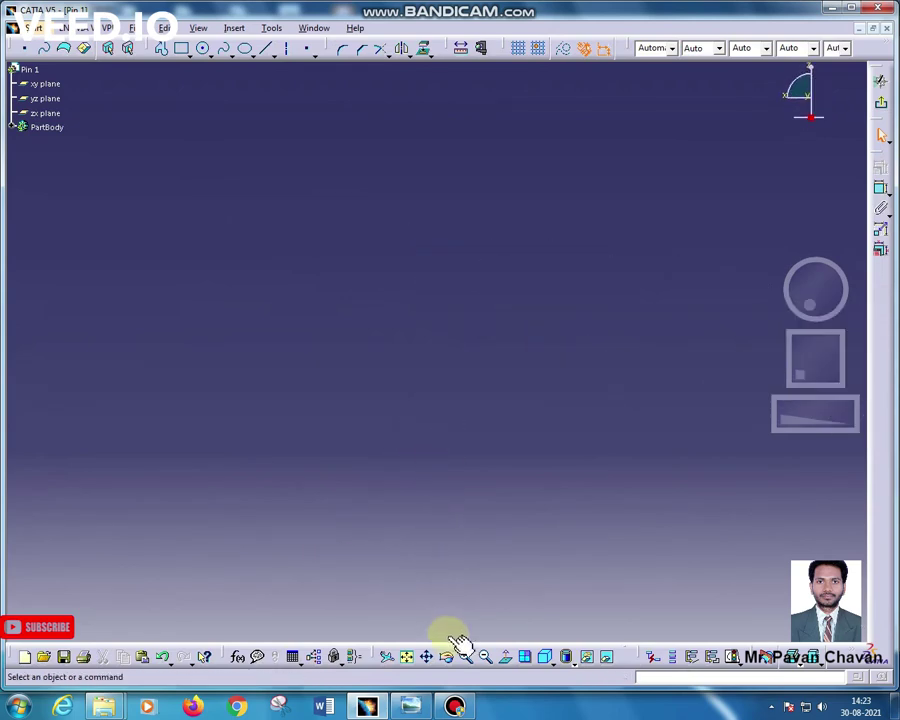
left_click(413, 664)
mouse_move(444, 580)
middle_mouse_down()
mouse_move(438, 368)
mouse_move(432, 542)
middle_mouse_up()
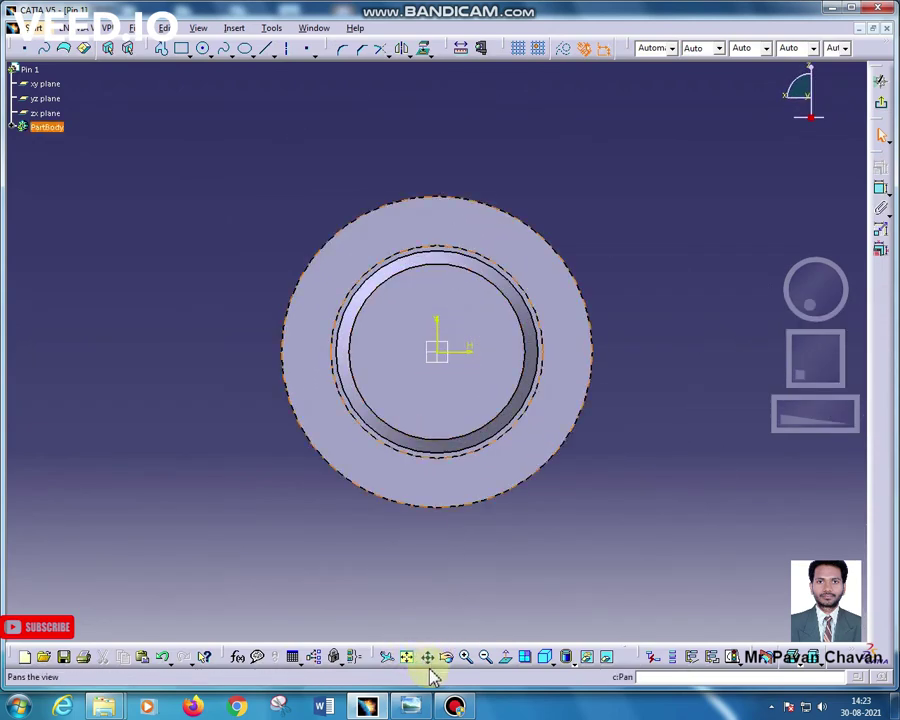
left_click(400, 556)
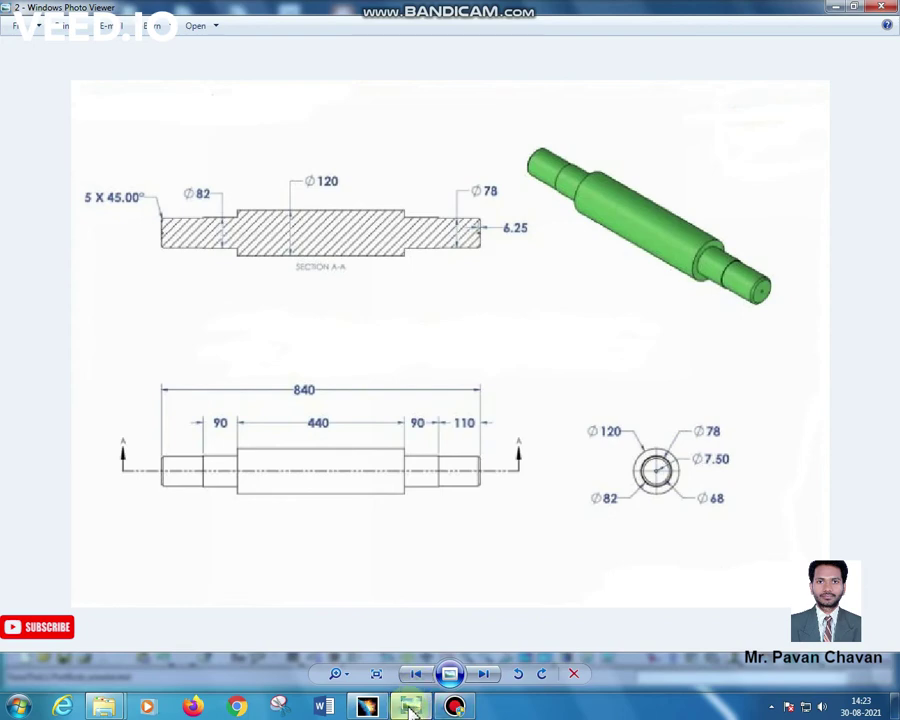
left_click(368, 707)
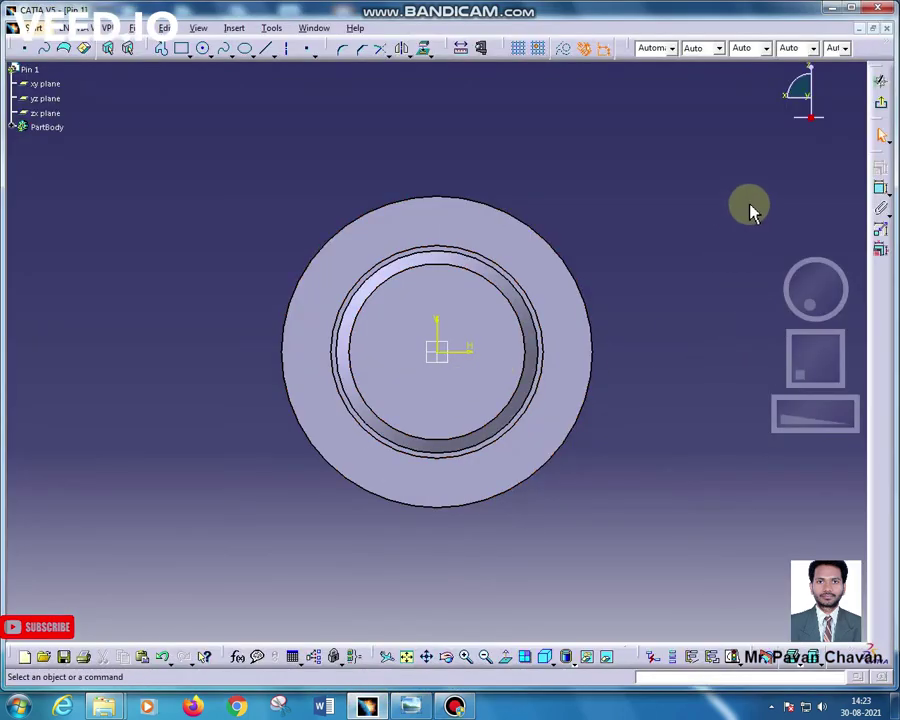
- Draw a circle centred on the origin, constrain its diameter to 7.5 mm, and exit the sketch
left_click(203, 49)
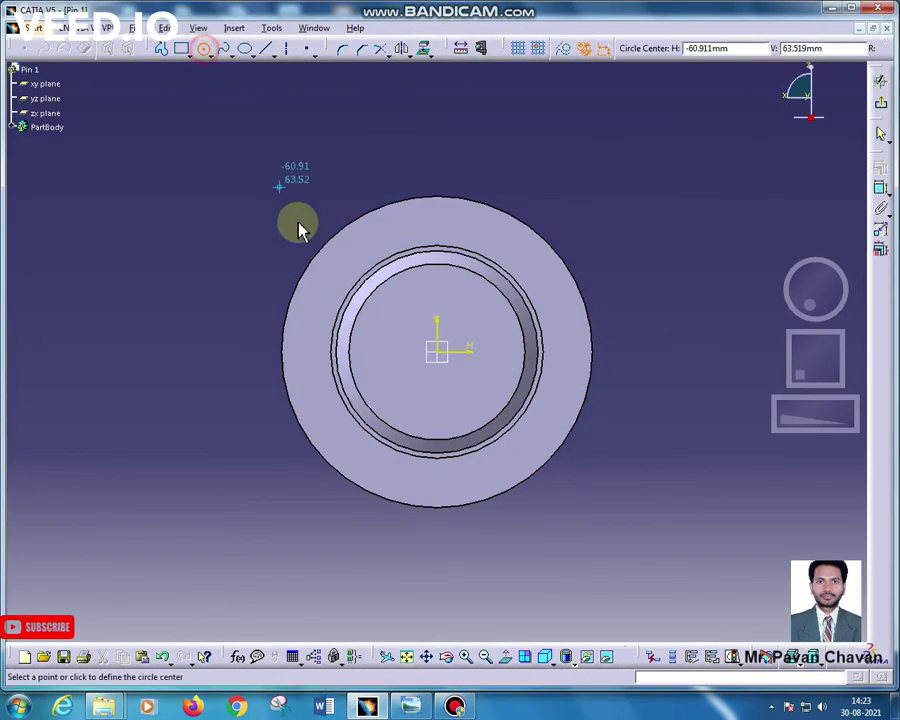
left_click(440, 352)
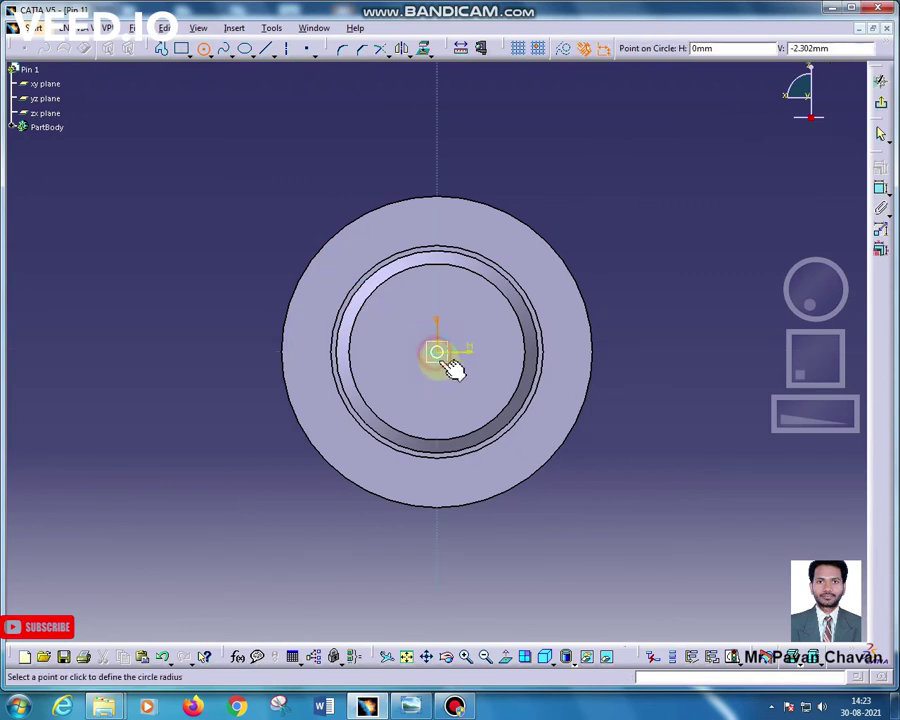
left_click(537, 355)
left_click(880, 200)
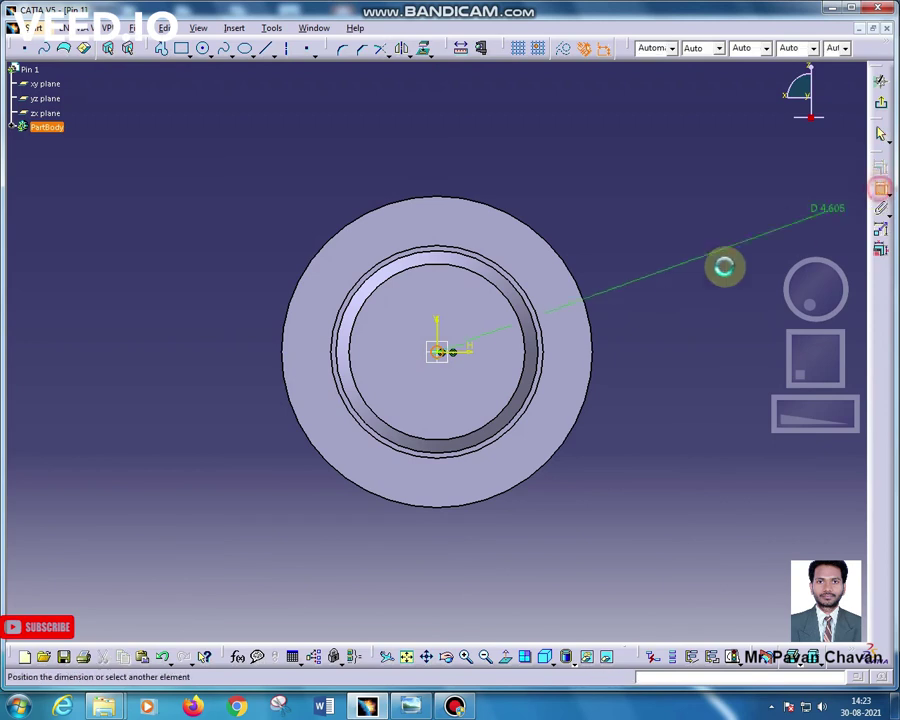
left_click(728, 272)
double_click(729, 277)
type("7.5")
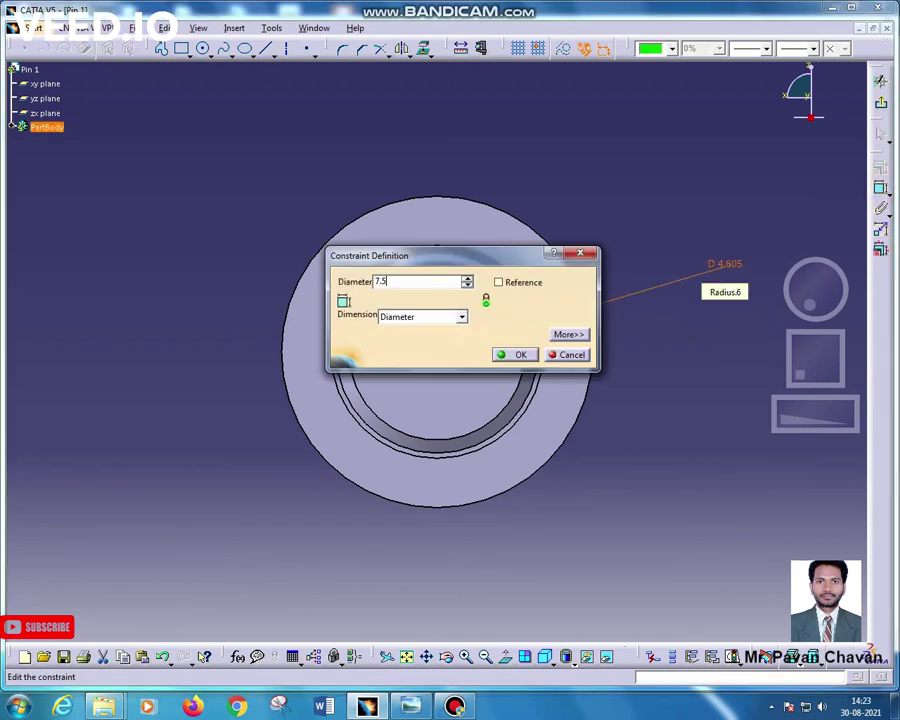
key("Return")
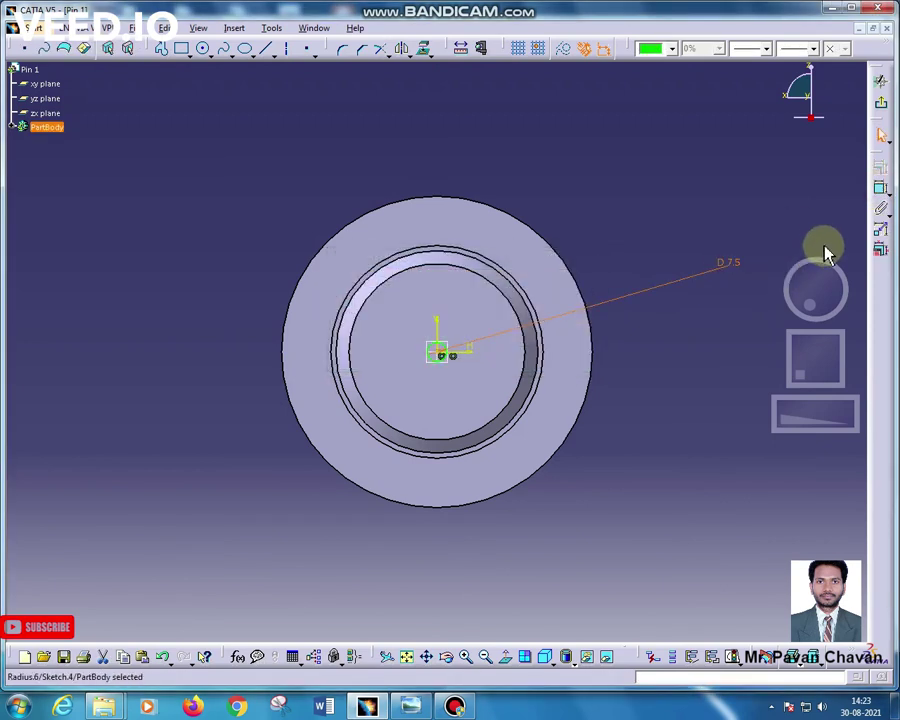
left_click(882, 101)
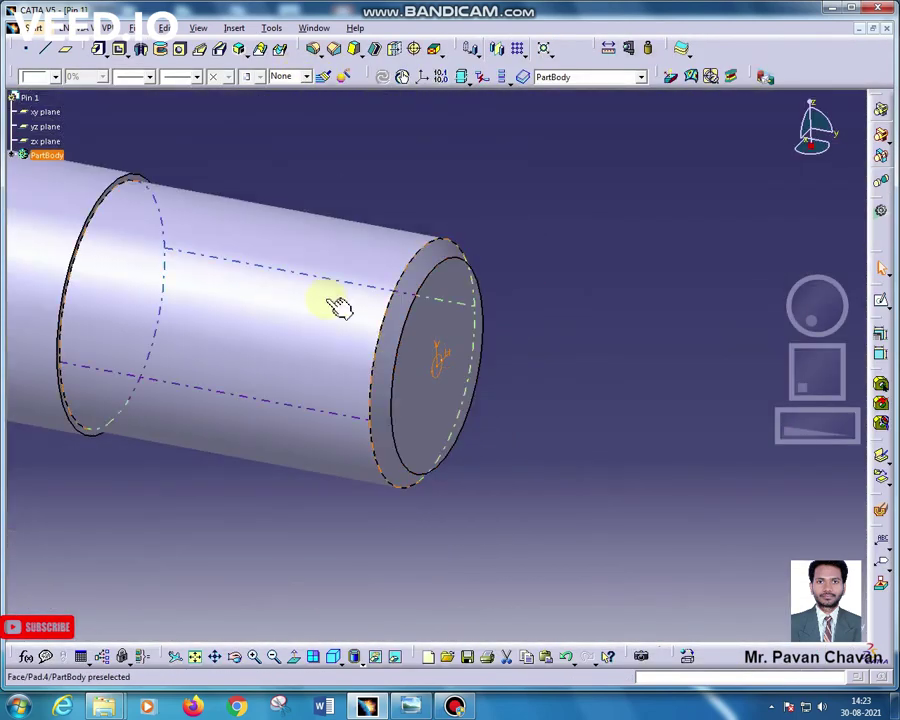
- Pocket the Ø7.5 circle 6.25 mm deep, mirror the hole across the zx plane, then show the drawing
left_click(120, 49)
type("6.25")
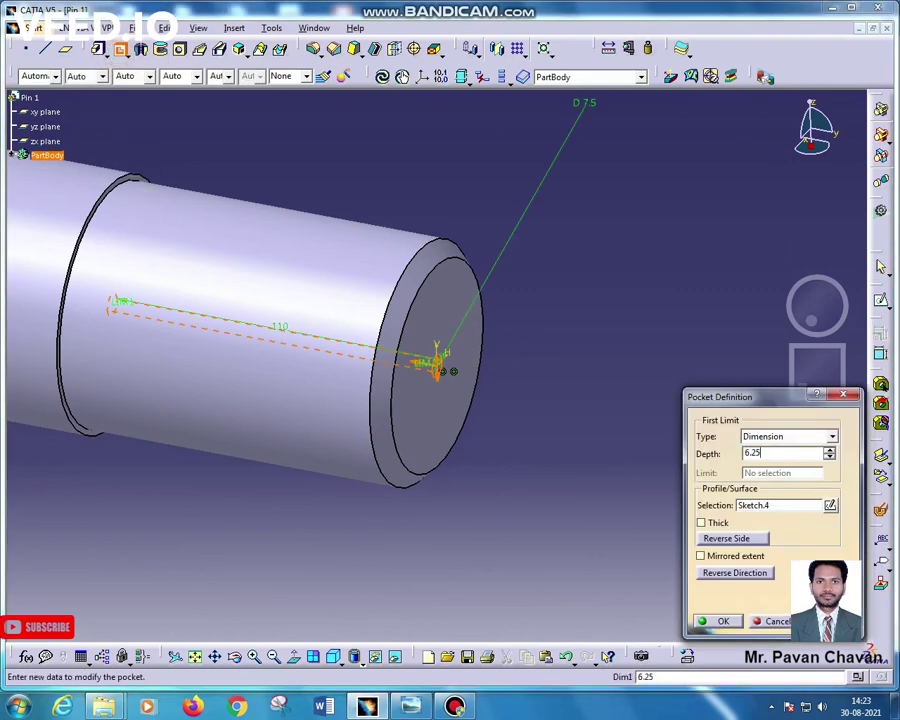
key("Return")
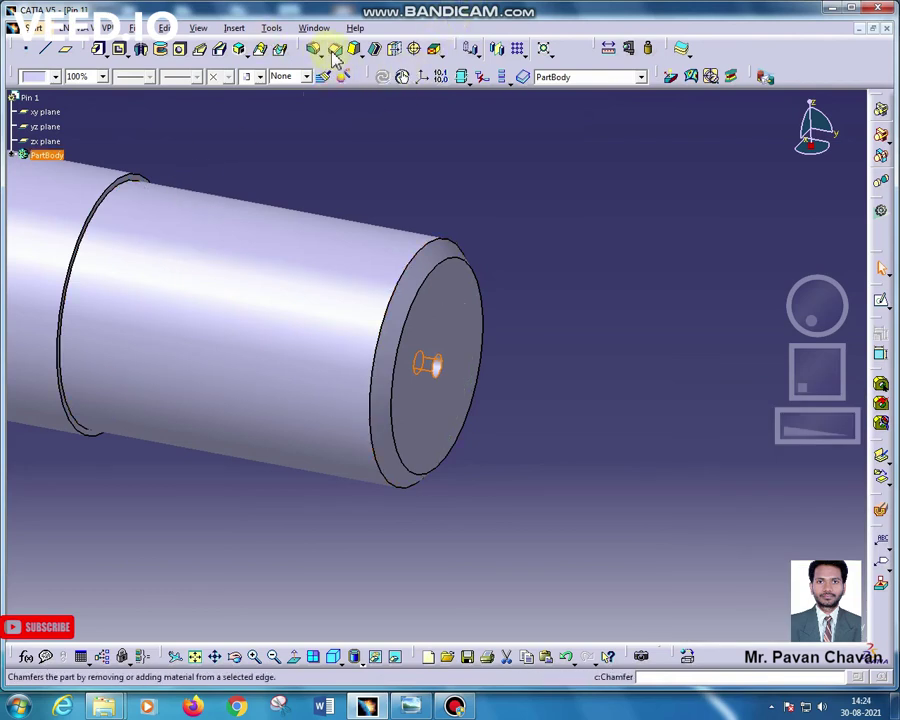
left_click(503, 54)
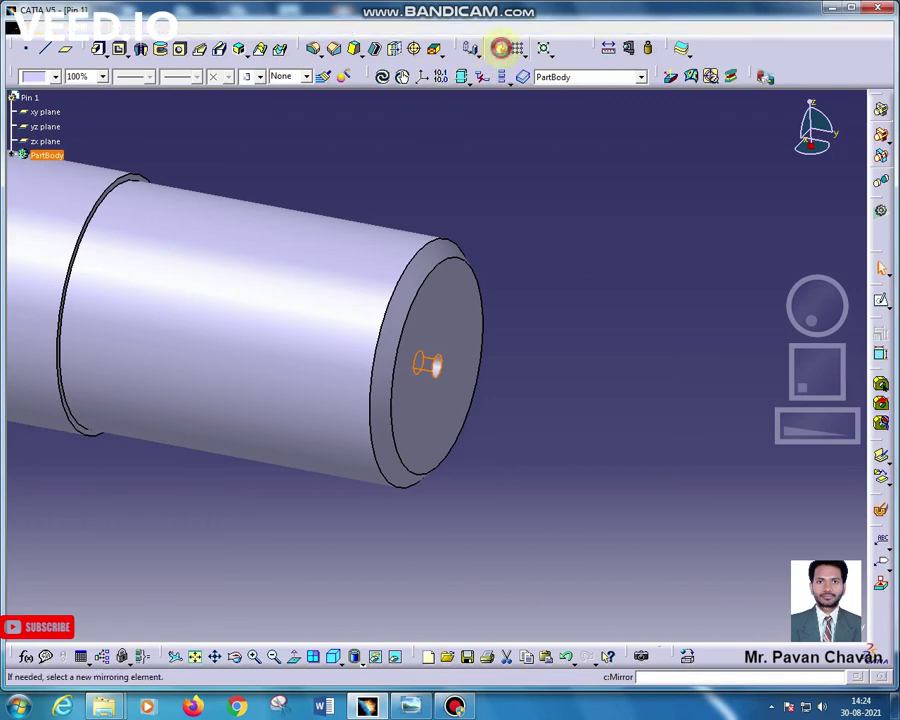
mouse_move(157, 290)
middle_mouse_down()
mouse_move(187, 402)
mouse_move(458, 478)
middle_mouse_up()
left_click(283, 377)
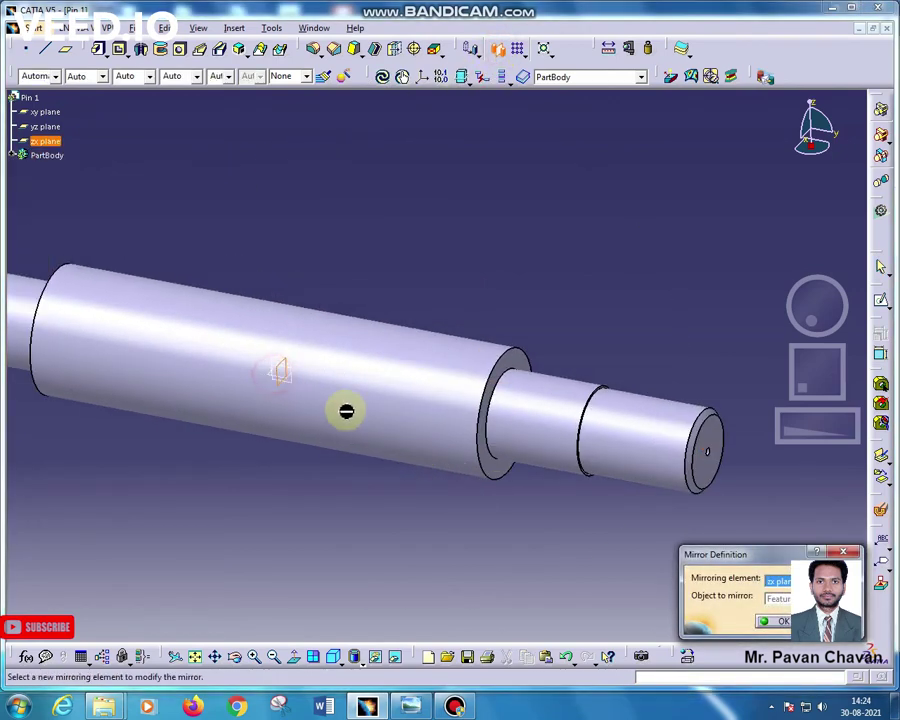
left_click(781, 627)
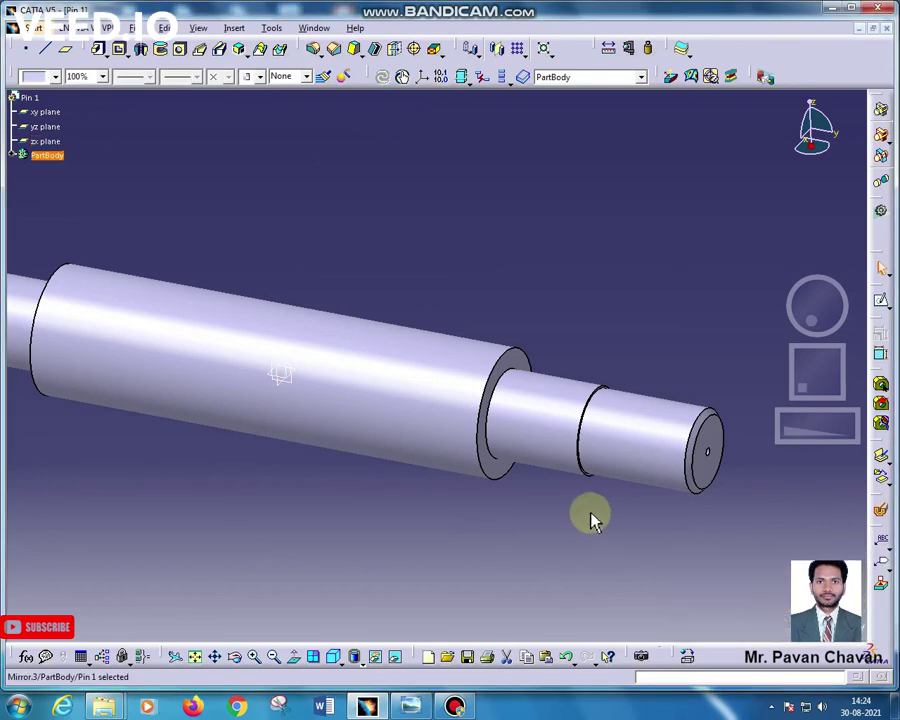
mouse_move(586, 516)
middle_mouse_down()
mouse_move(588, 420)
mouse_move(399, 292)
middle_mouse_up()
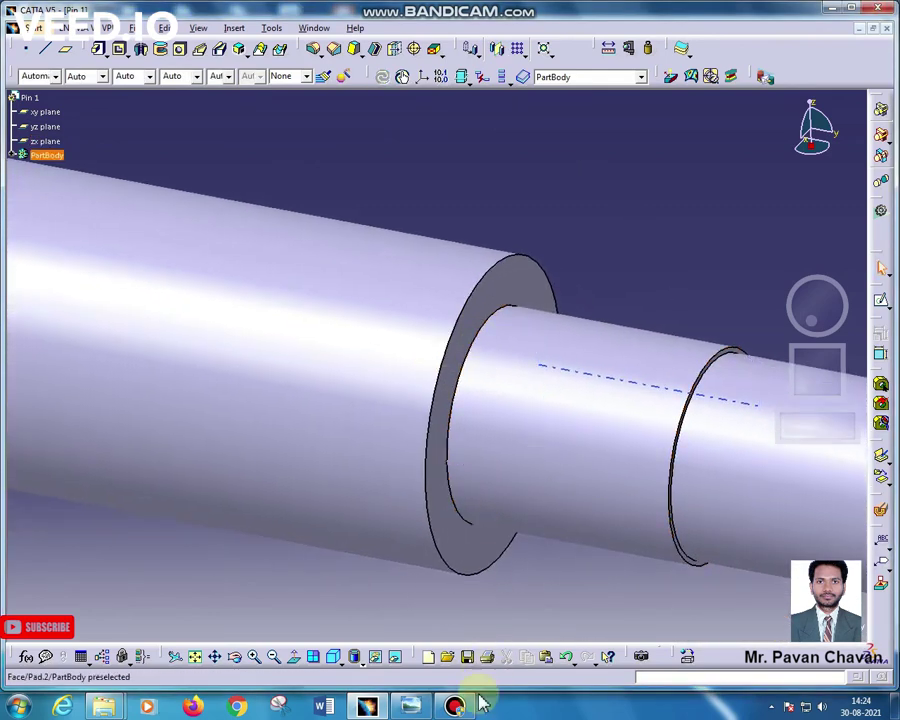
left_click(408, 708)
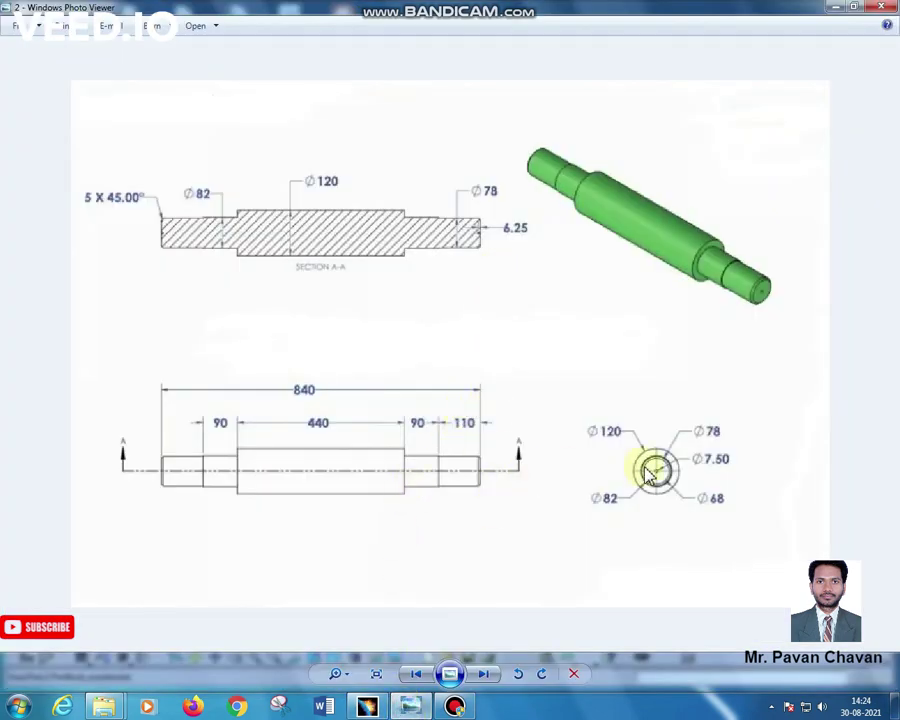
- Review the shaft drawing's dimensions, then return to CATIA and zoom out to the whole shaft
right_click(472, 457)
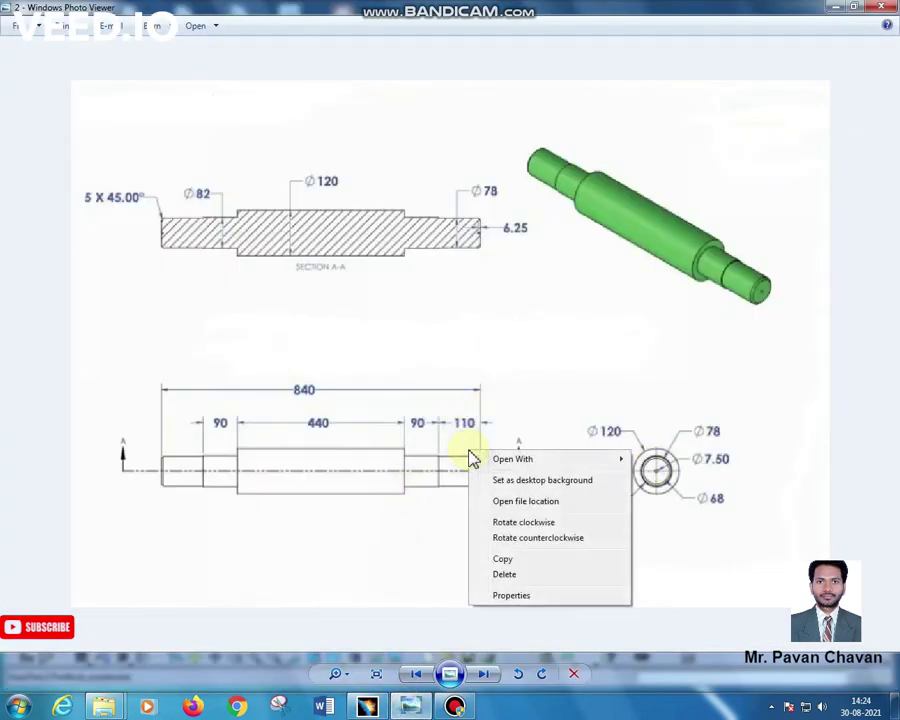
left_click(390, 316)
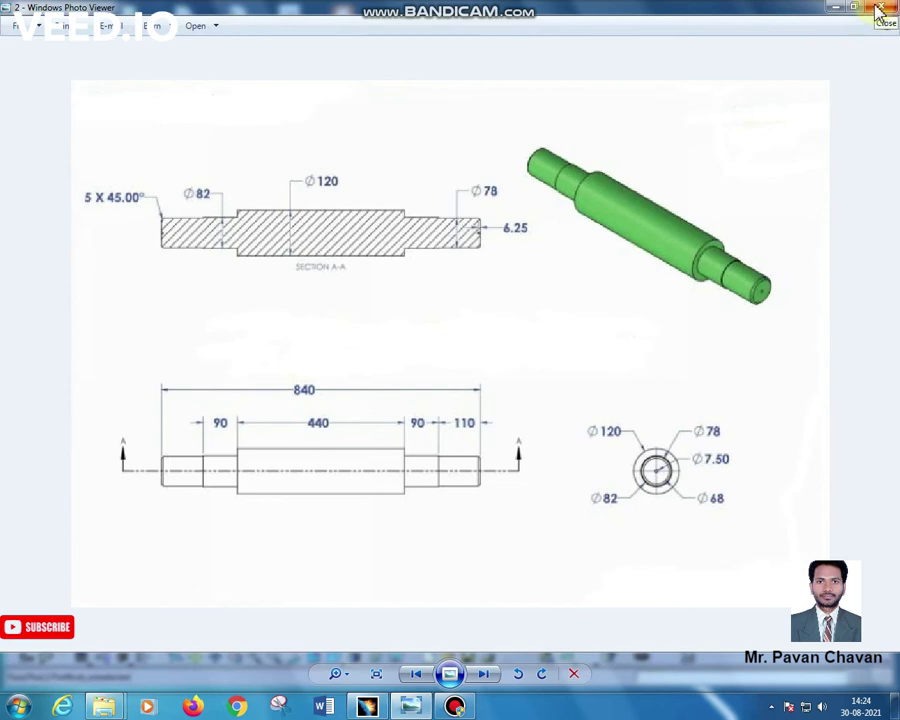
left_click(366, 708)
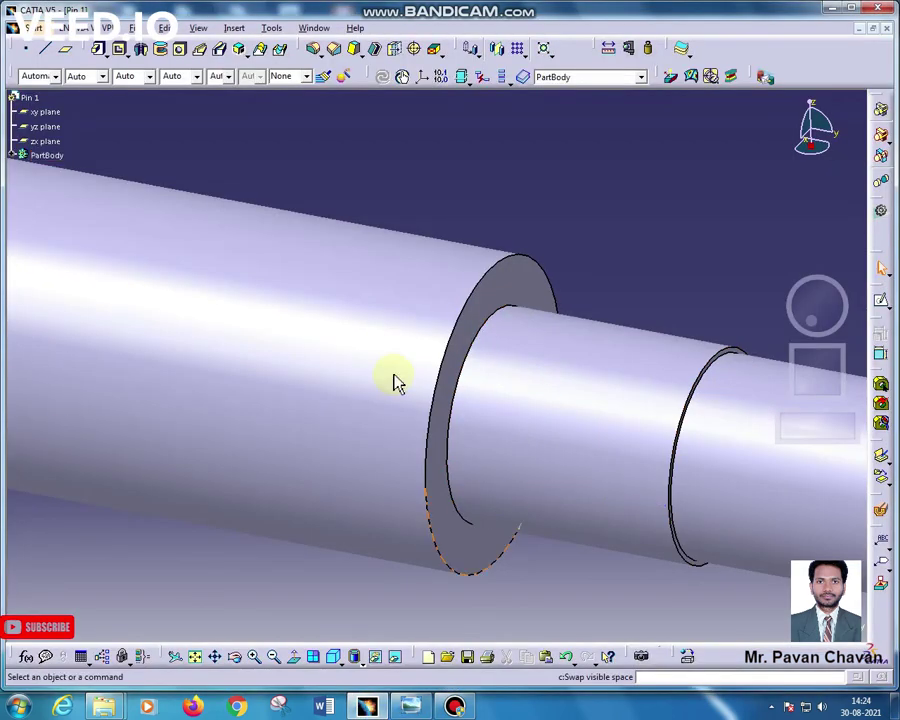
middle_click_drag(393, 374, 360, 529)
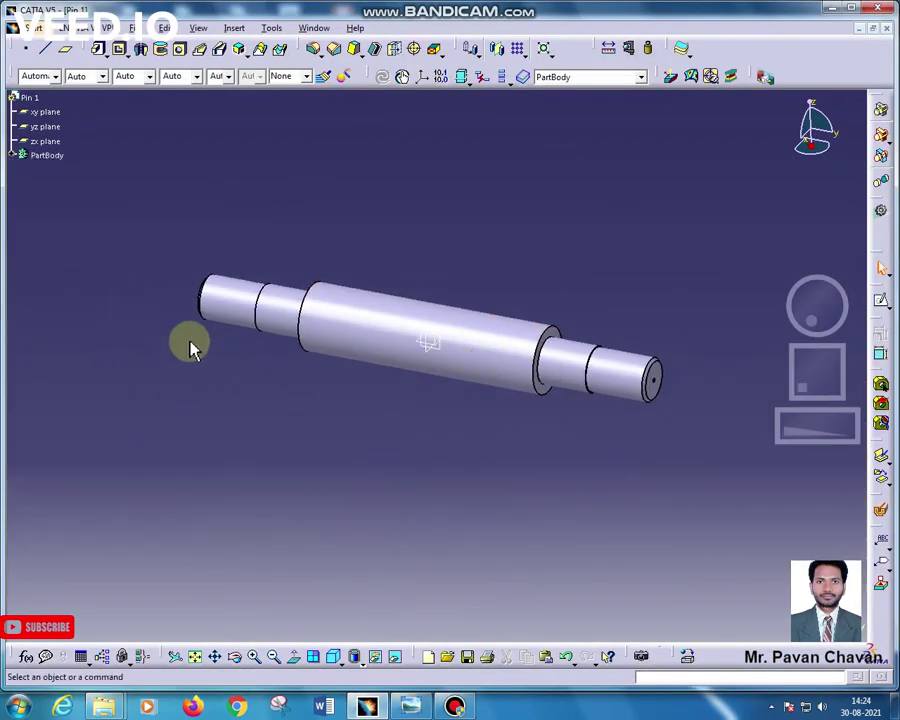
- Hide the xy, yz and zx reference planes
left_click(45, 112)
left_click(45, 126, "ctrl")
left_click(45, 141, "ctrl")
right_click(46, 144)
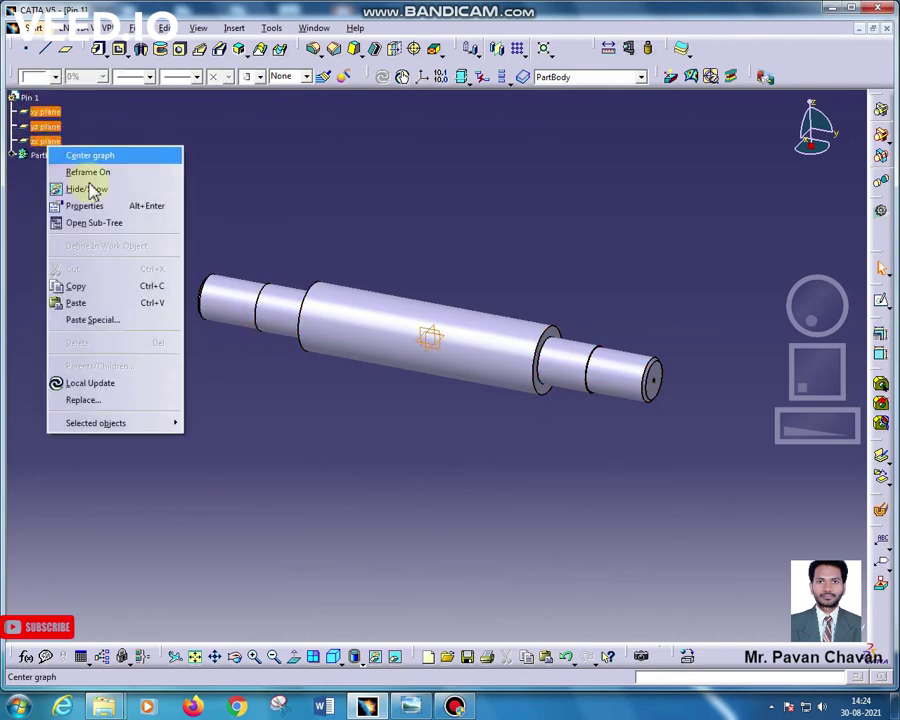
left_click(100, 189)
- Set the PartBody's fill colour to green in its Graphic properties
left_click(48, 156)
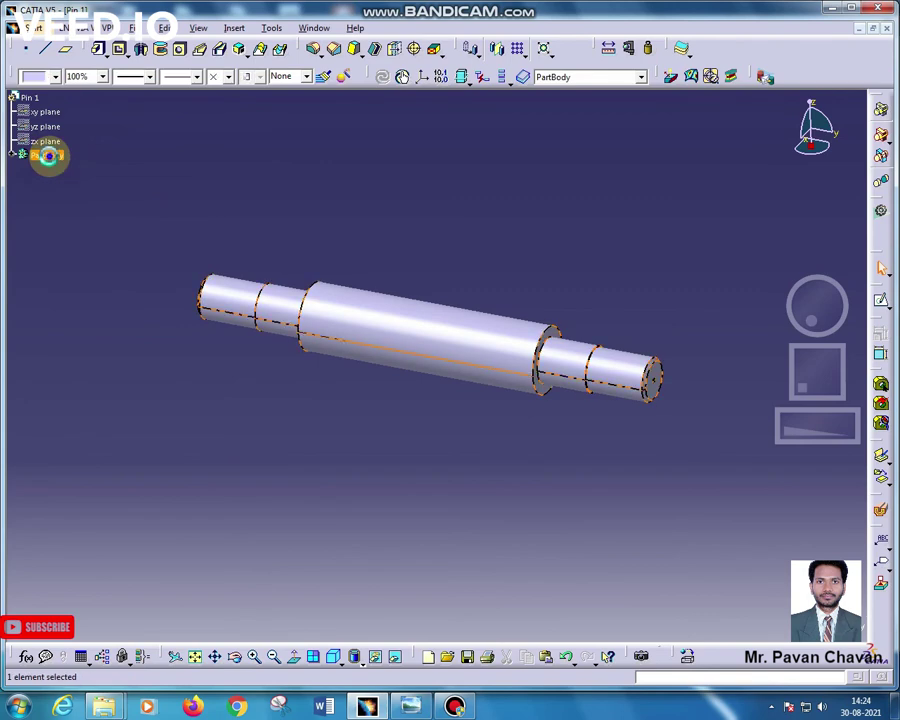
right_click(48, 156)
left_click(111, 216)
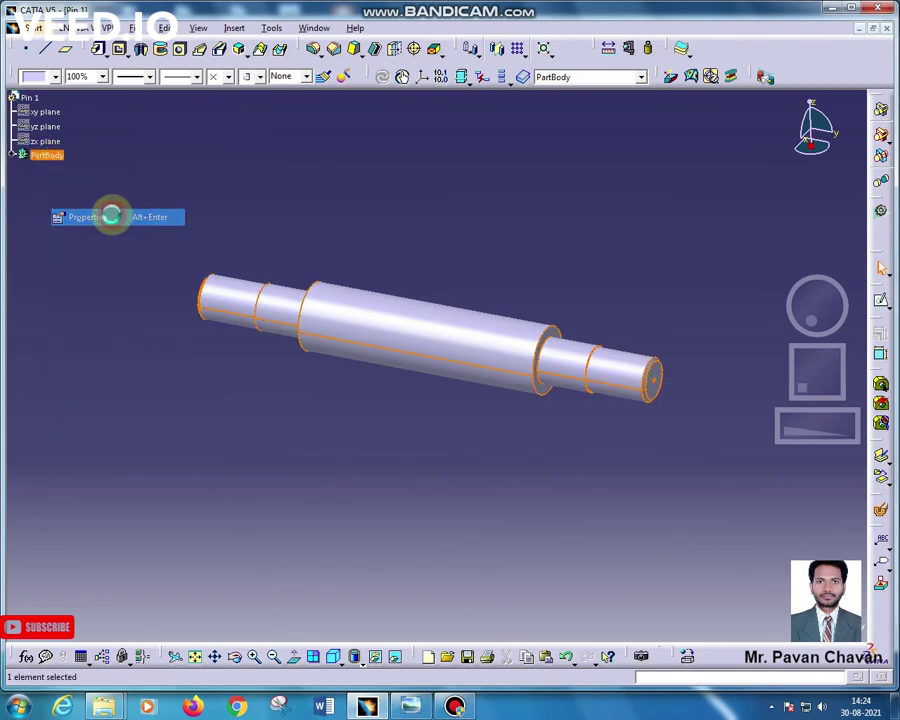
left_click(182, 110)
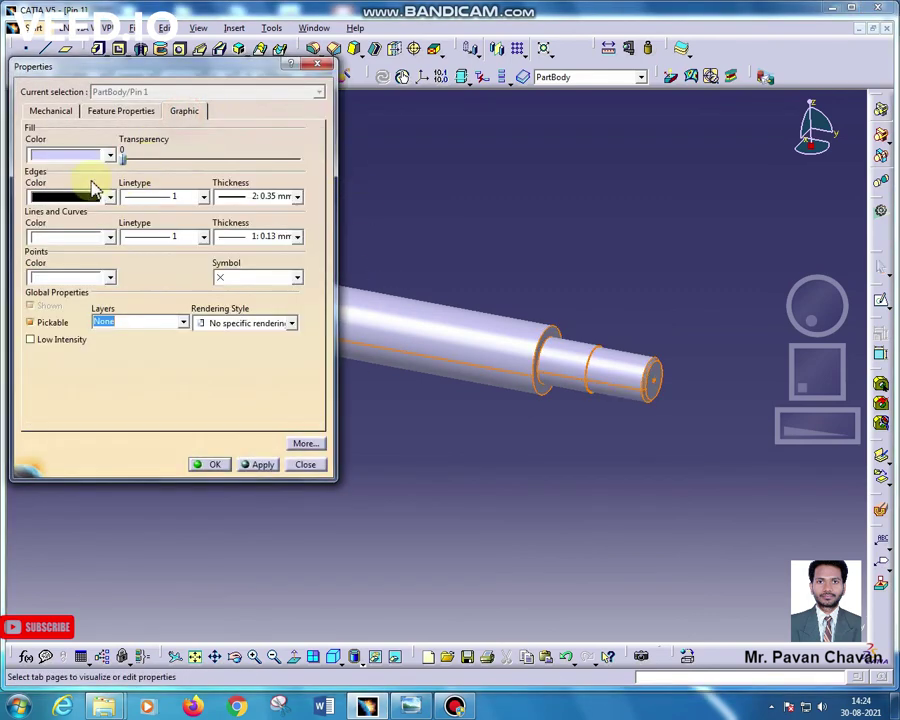
left_click(104, 156)
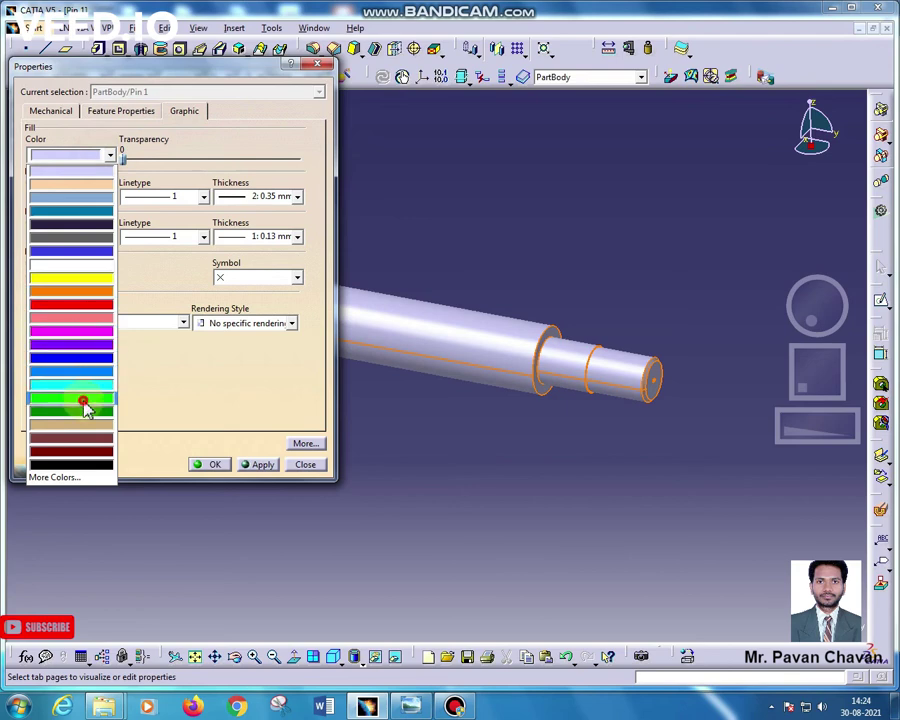
left_click(85, 402)
left_click(262, 465)
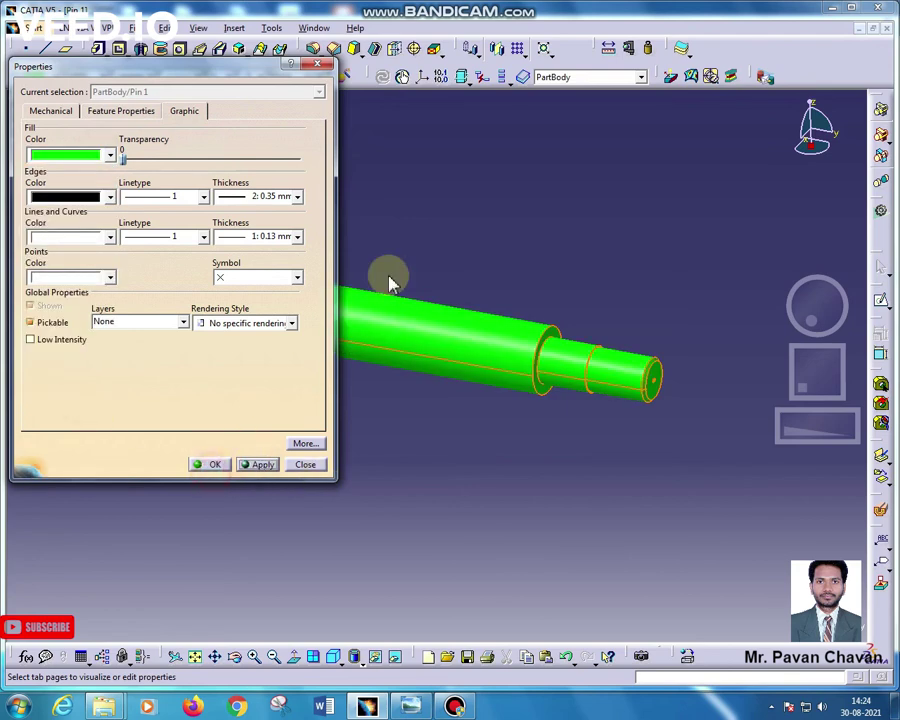
left_click(222, 465)
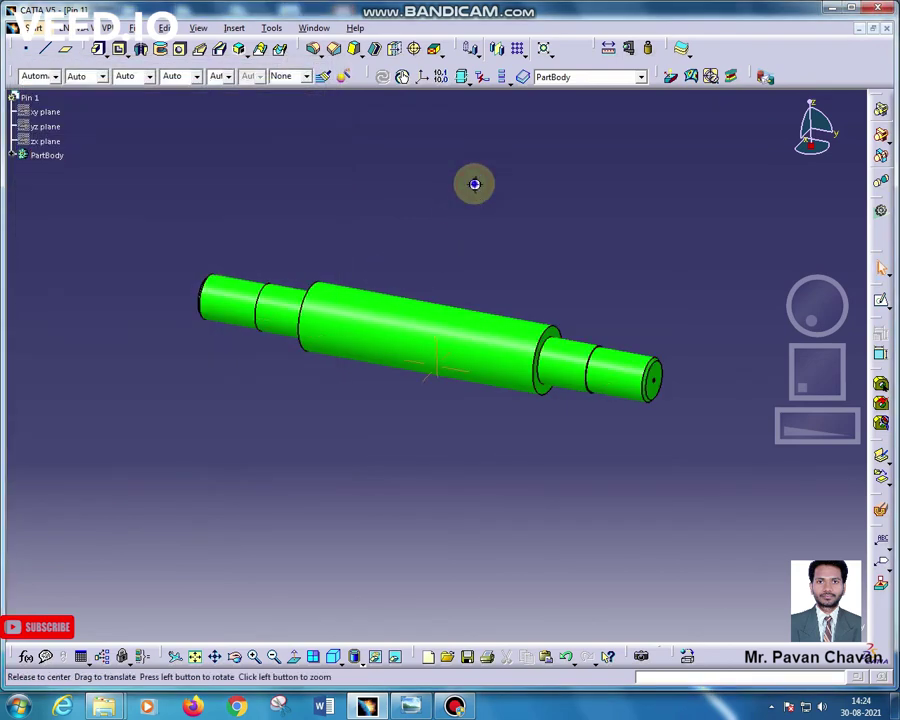
- Begin saving the green shaft as a new file with File > Save As
mouse_move(472, 183)
middle_mouse_down()
mouse_move(520, 297)
mouse_move(416, 360)
middle_mouse_up()
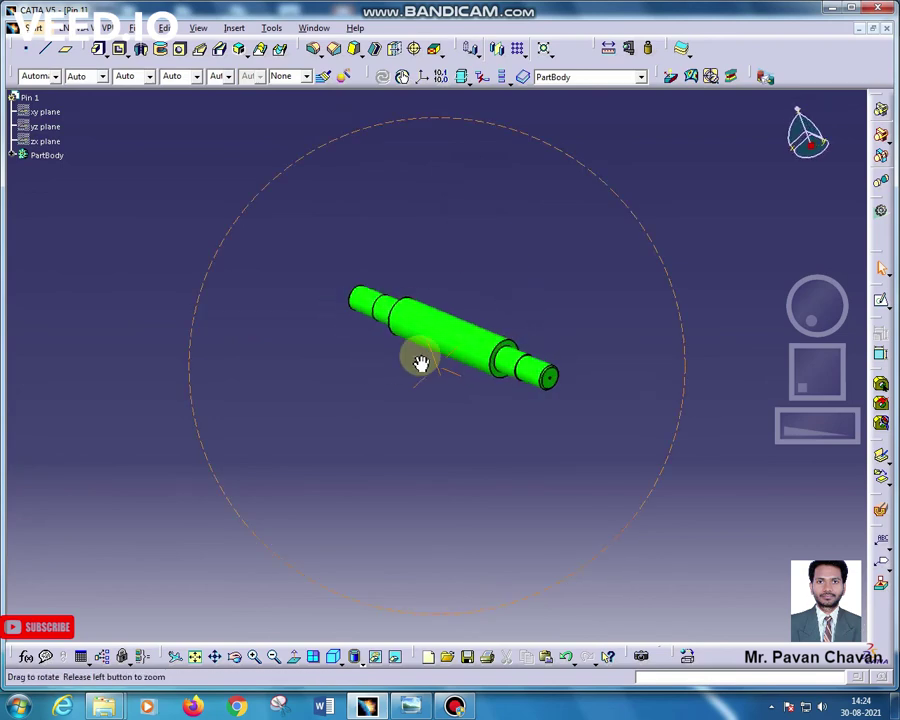
left_click(132, 27)
left_click(143, 121)
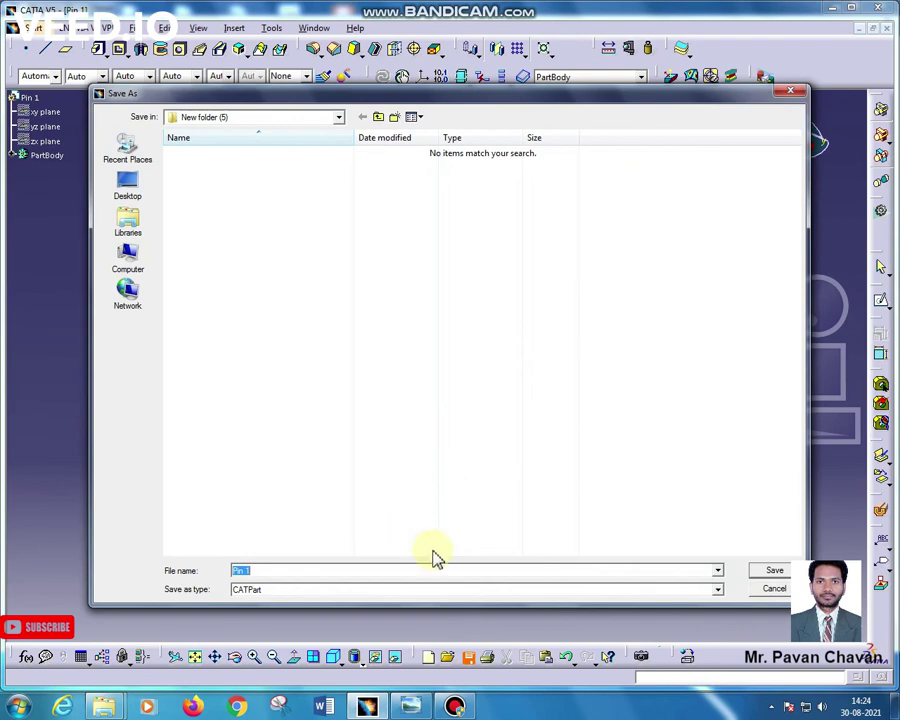
- Browse to Desktop\Catia\Assembly, make a new folder named 'Assembly', and open it
left_click(378, 119)
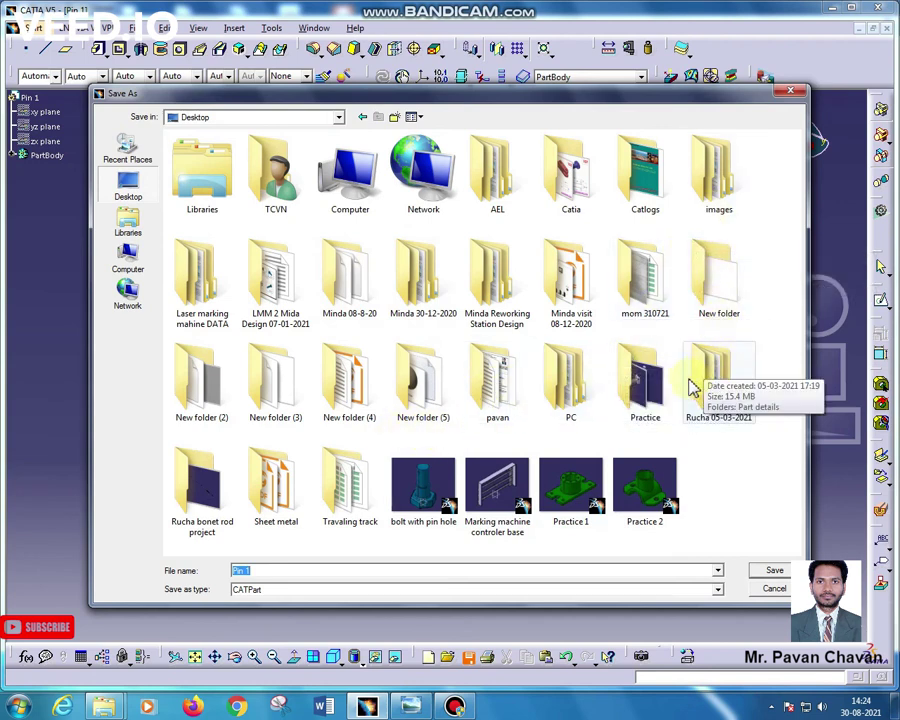
double_click(570, 170)
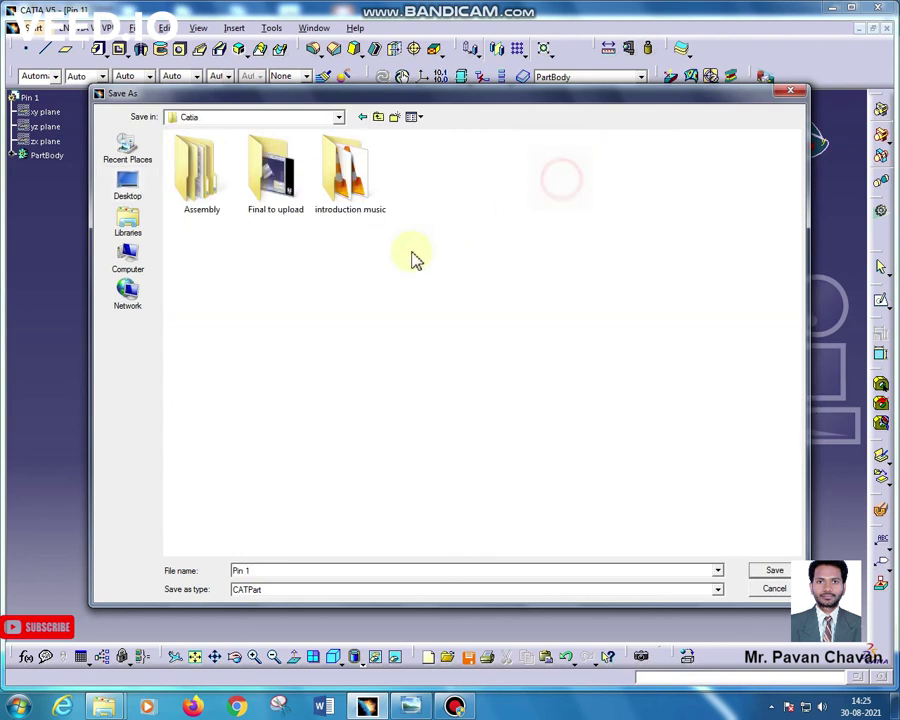
double_click(201, 195)
right_click(306, 221)
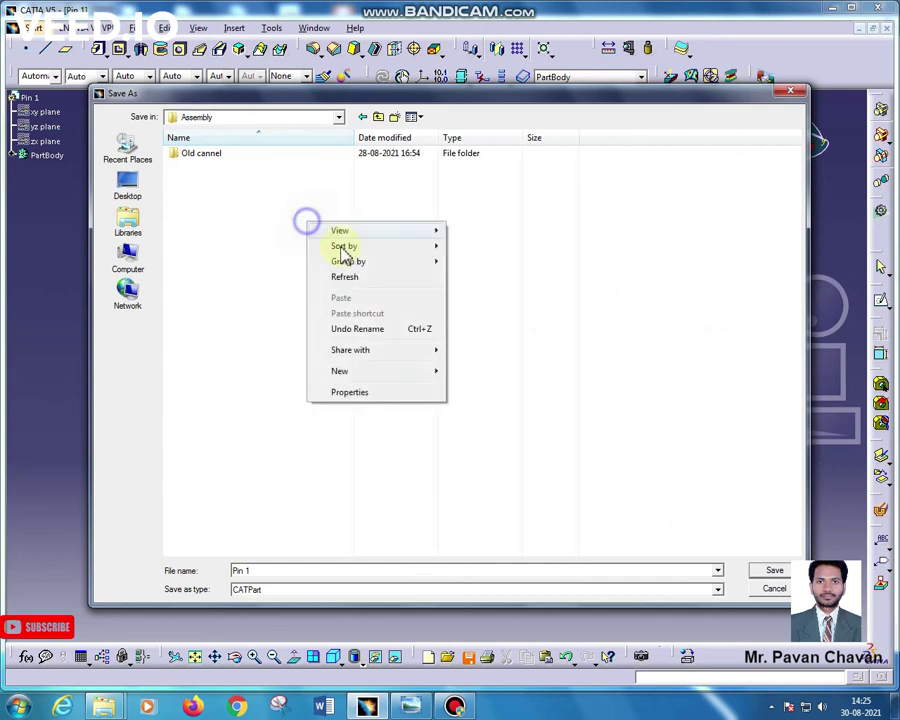
mouse_move(340, 371)
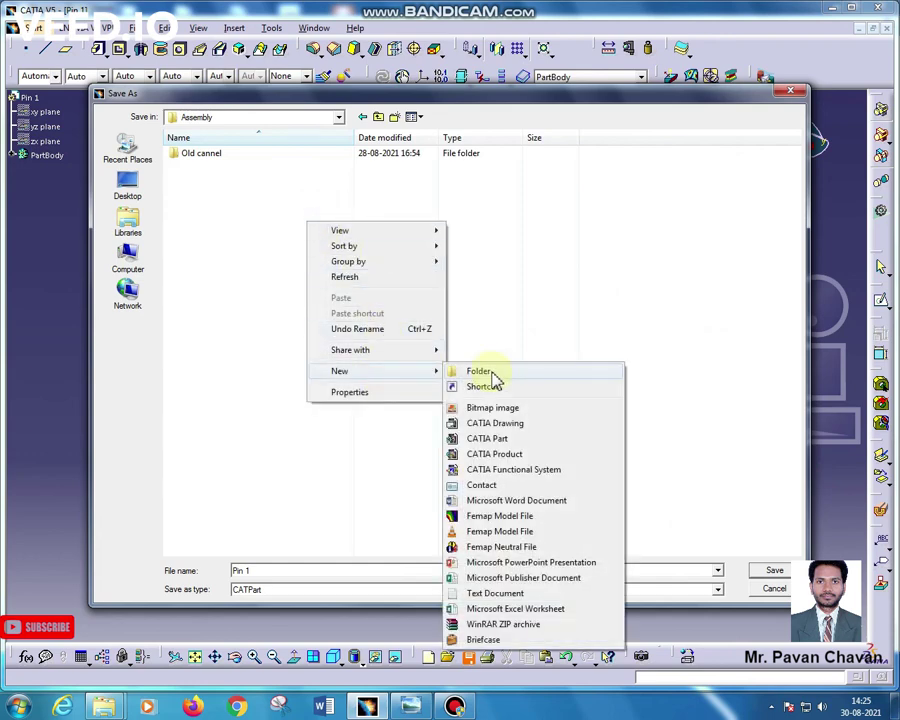
left_click(491, 372)
type("Assembly")
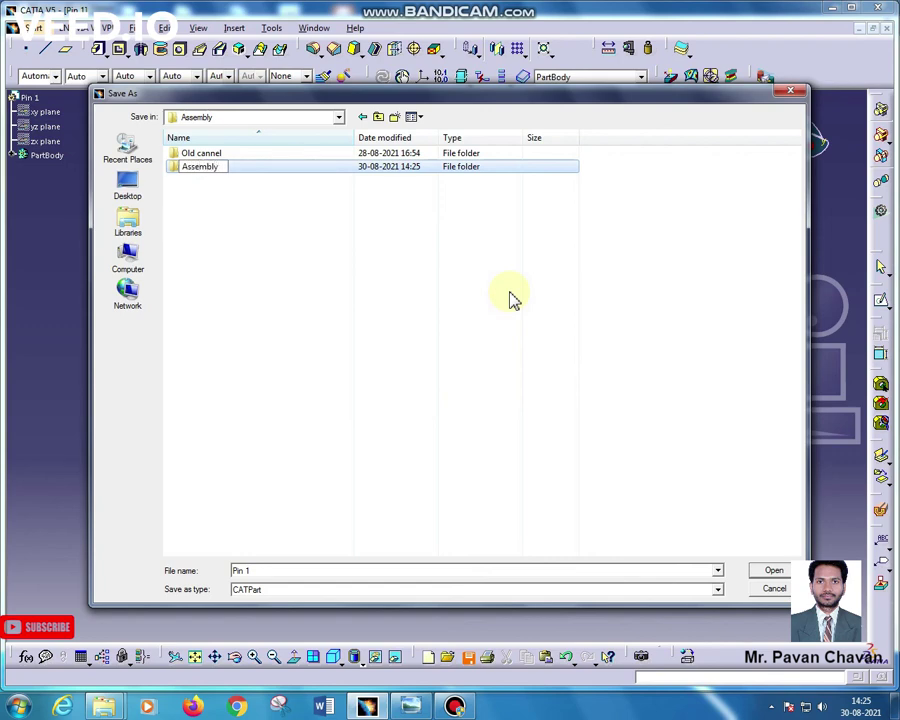
key("Return")
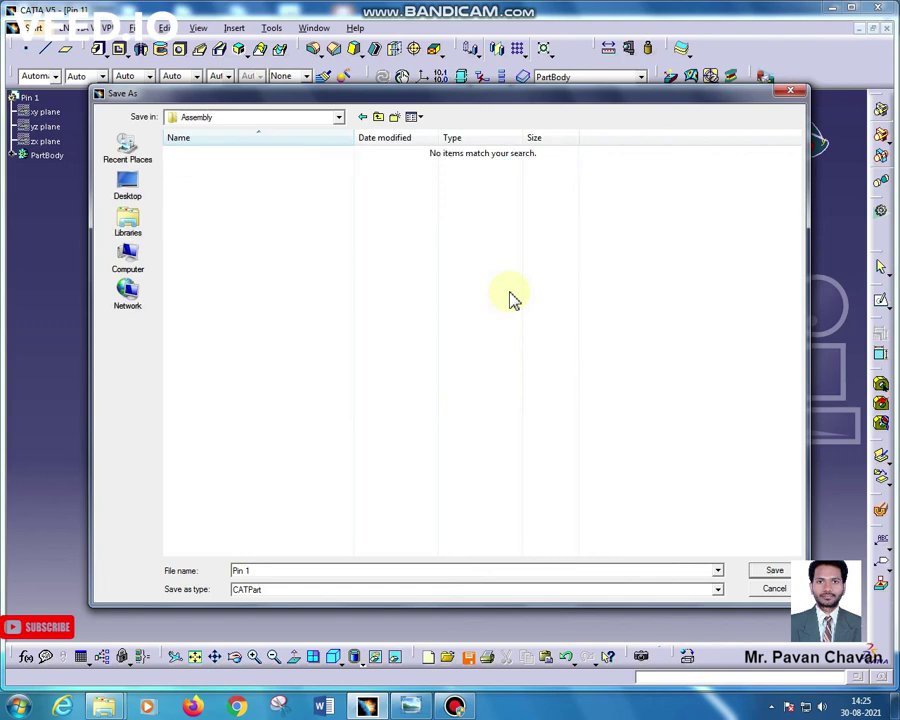